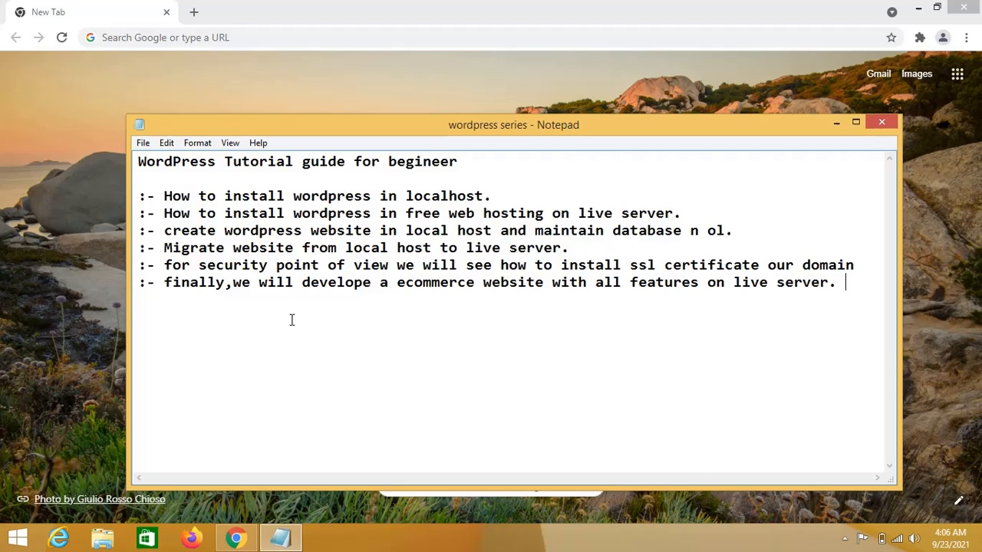
Search Google for wordpress.org and open the official WordPress.org site.
left_click(230, 537)
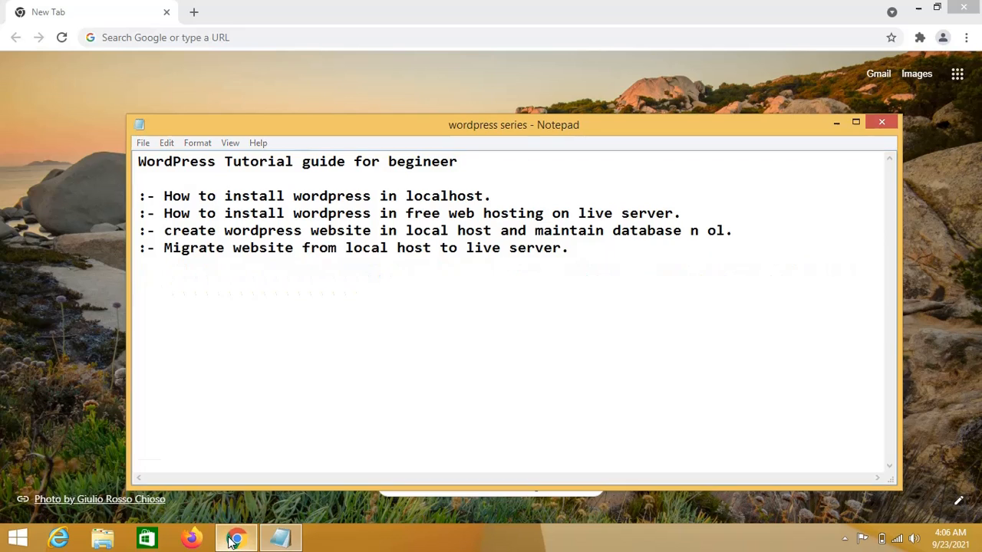
left_click(357, 277)
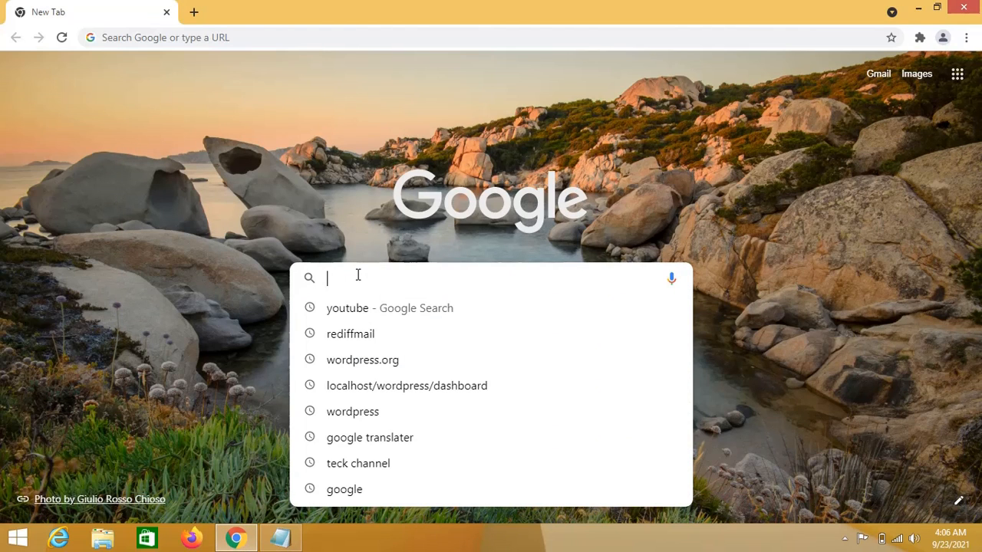
type("wordpress.org")
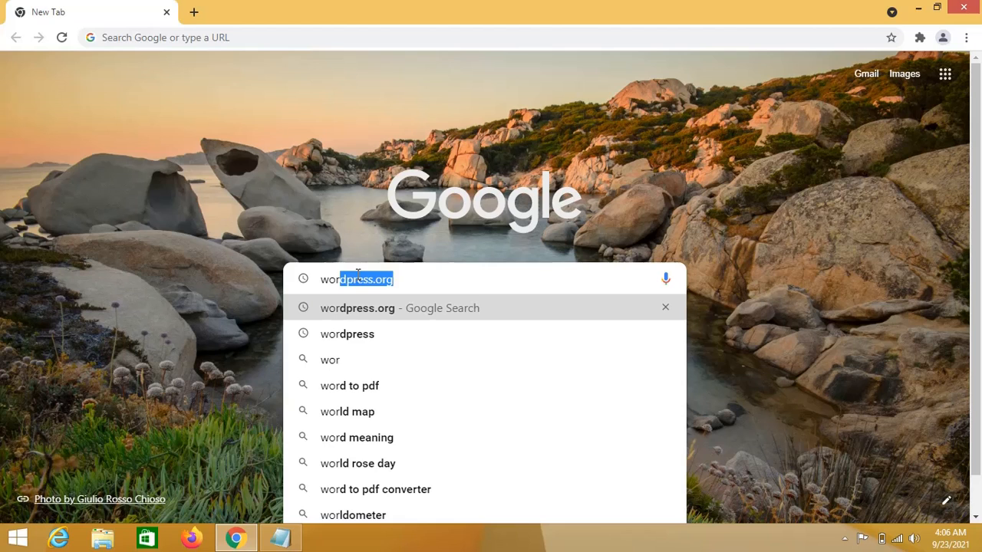
key("Right")
key("Return")
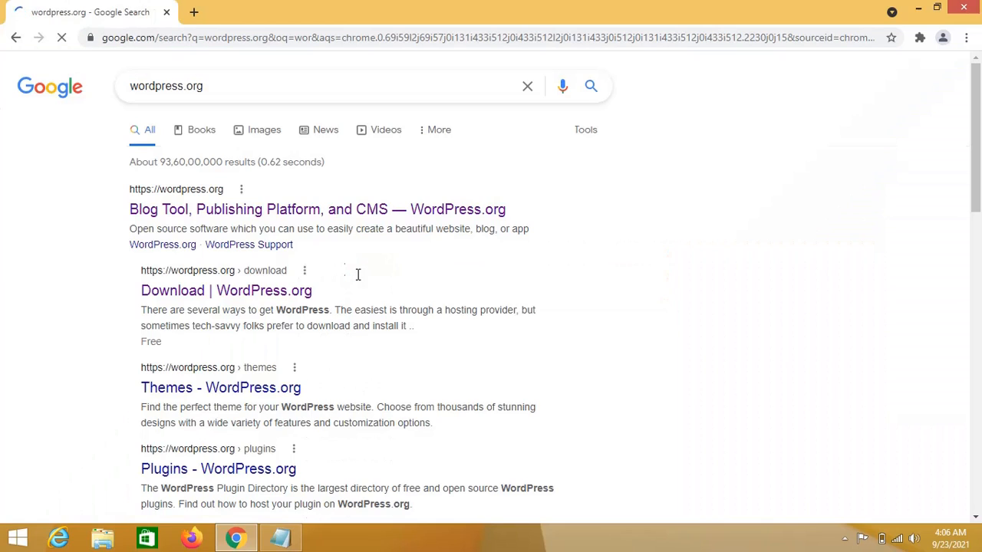
left_click(280, 217)
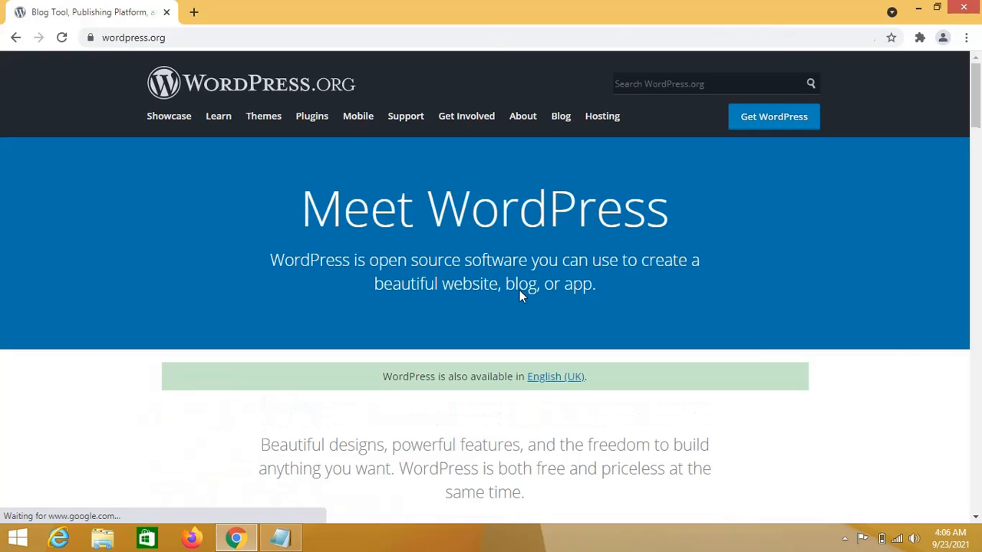
Go to Get WordPress and scroll to the Download WordPress 5.8.1 button.
scroll(759, 407, "down", 3)
scroll(763, 414, "up", 3)
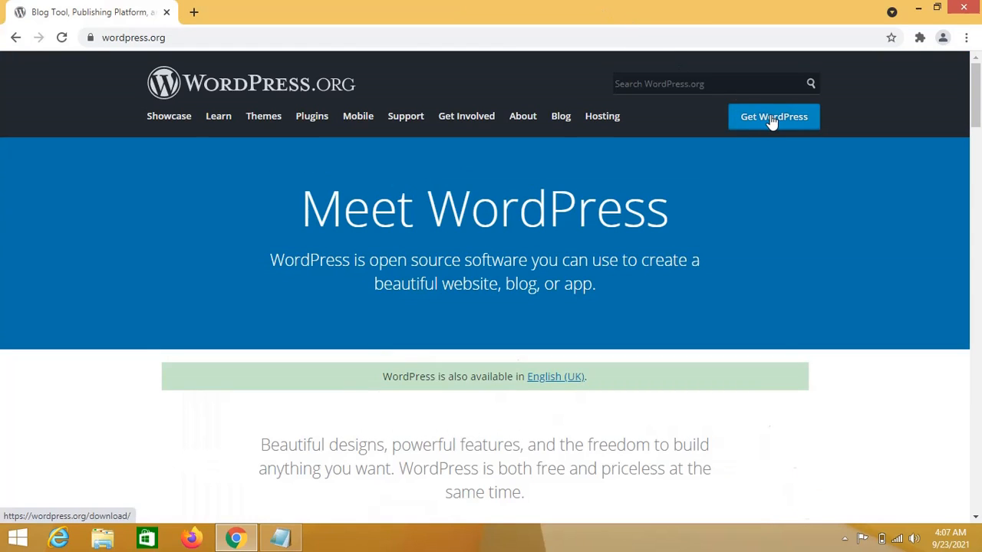
left_click(772, 122)
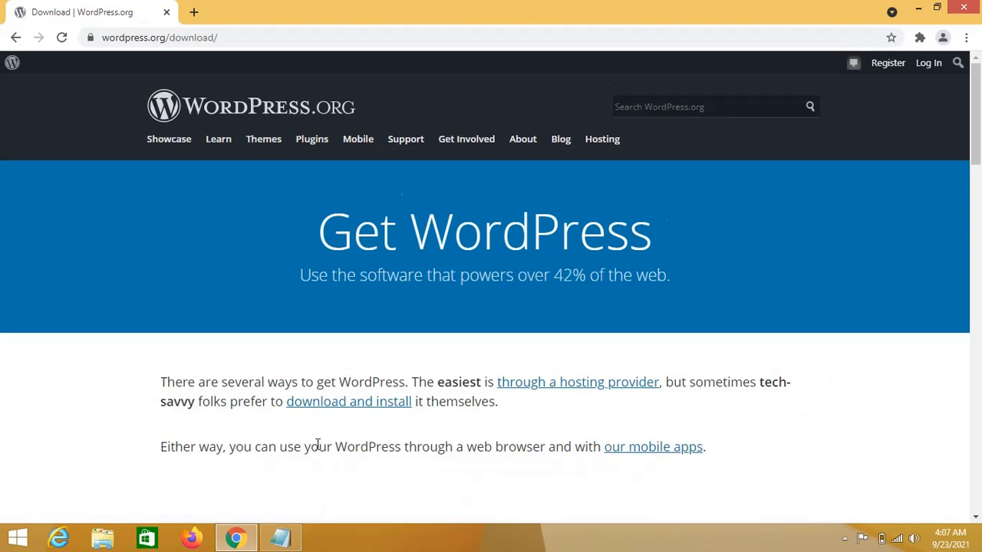
scroll(319, 448, "down", 7)
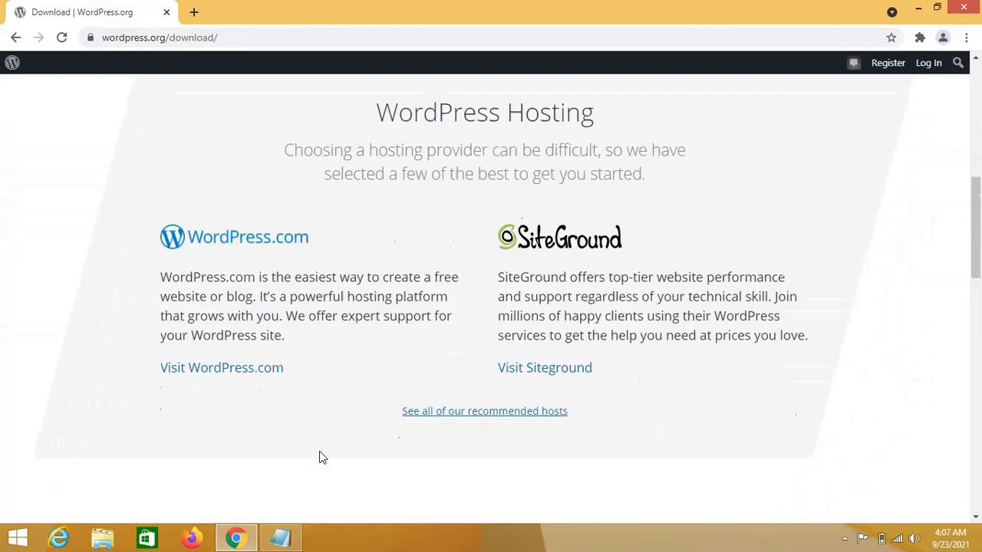
scroll(320, 453, "down", 6)
scroll(316, 450, "up", 2)
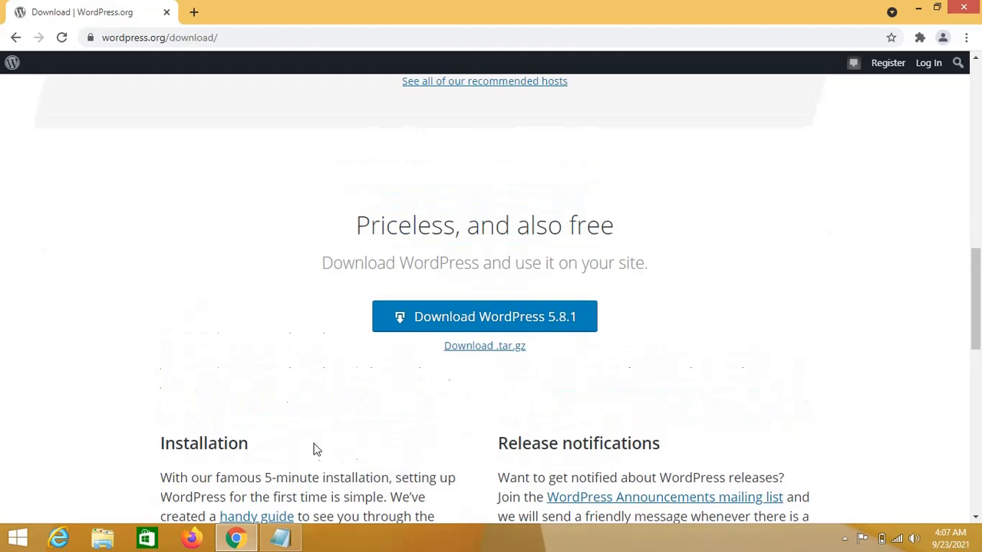
Download wordpress-5.8.1.zip, pause it in the downloads list, and minimise Chrome to the desktop.
left_click(418, 321)
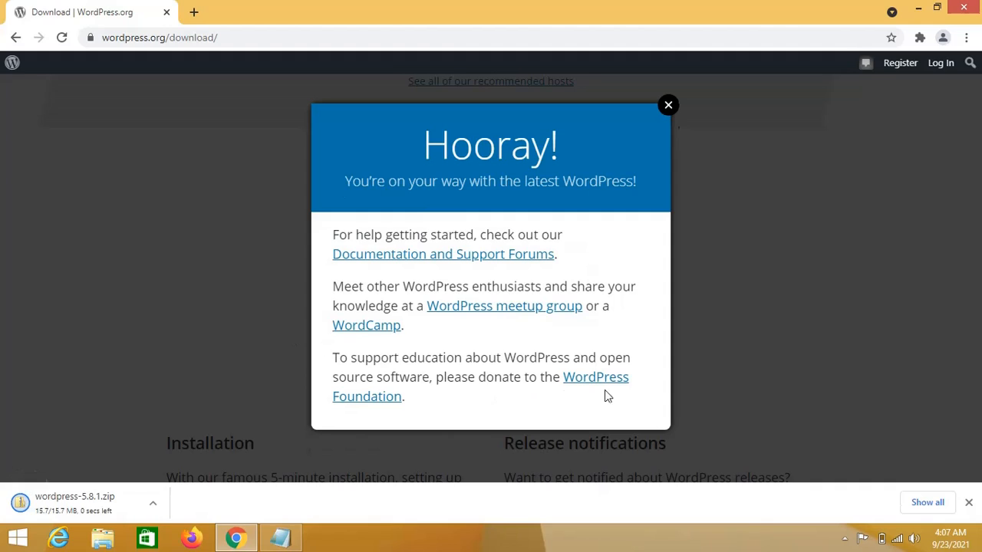
left_click(925, 503)
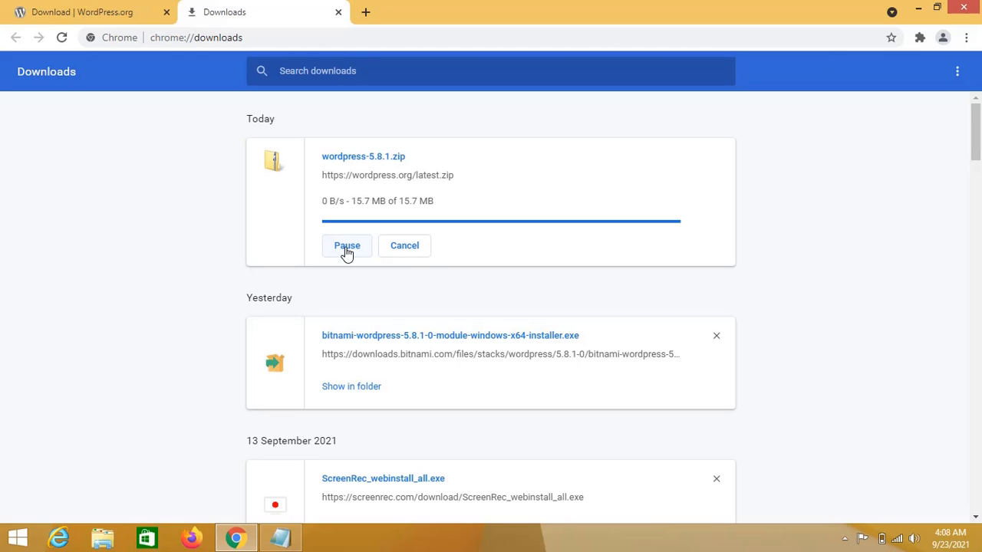
left_click(346, 247)
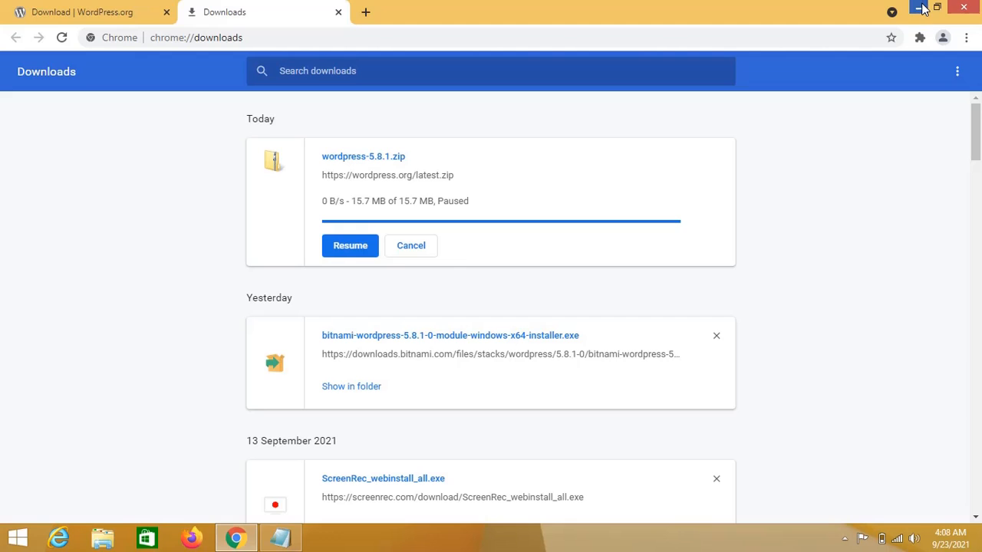
left_click(920, 7)
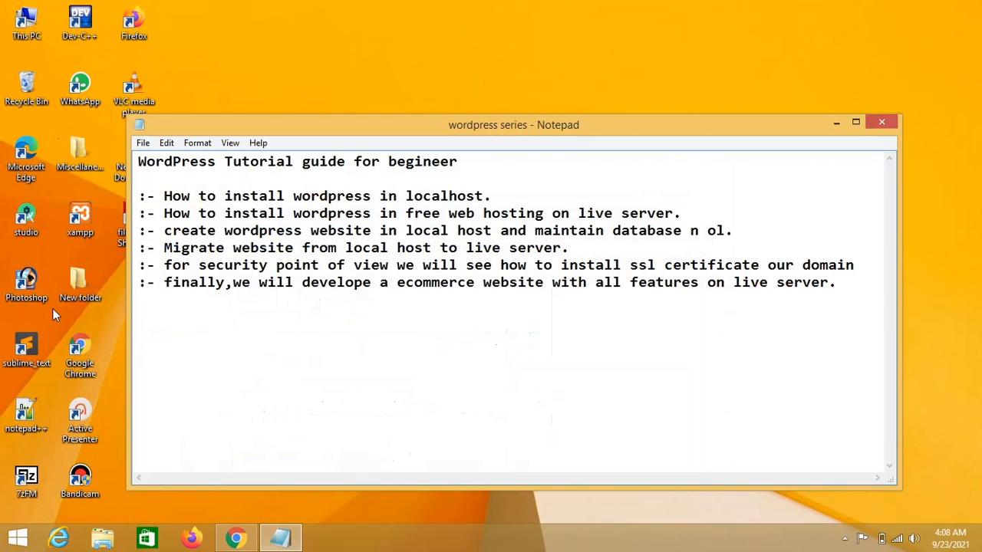
Open Downloads via This PC and cut the 15.7 MB wordpress-5.8.1 zip.
left_click(39, 21)
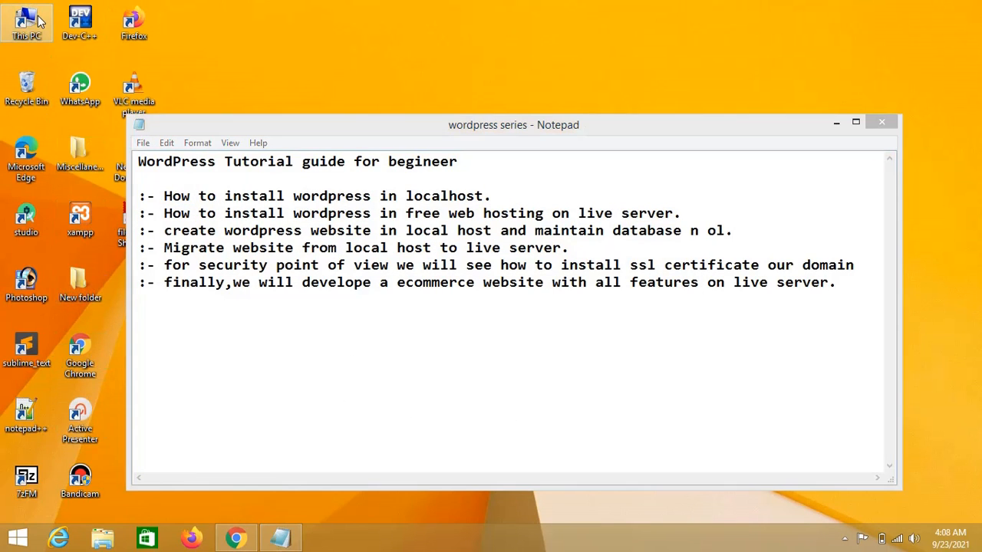
double_click(38, 21)
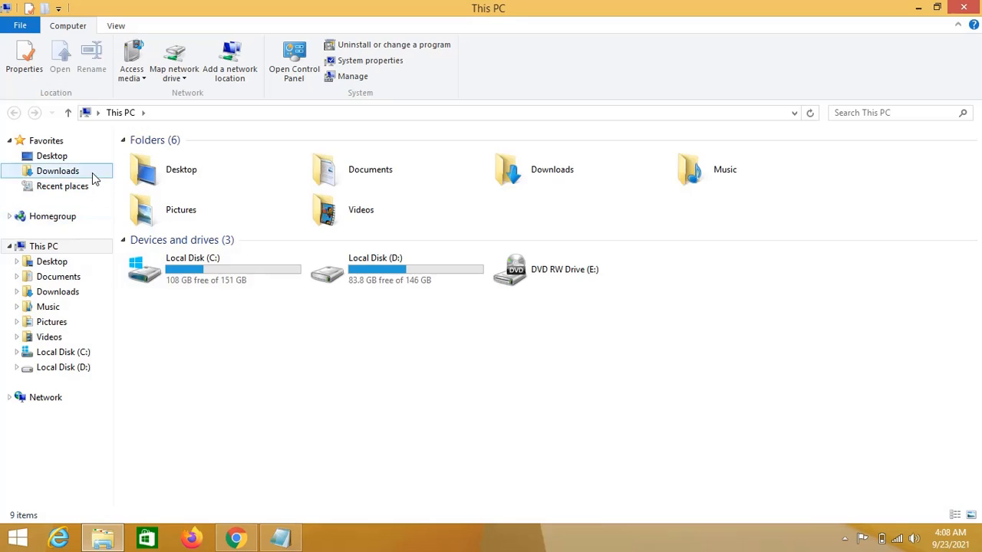
left_click(58, 171)
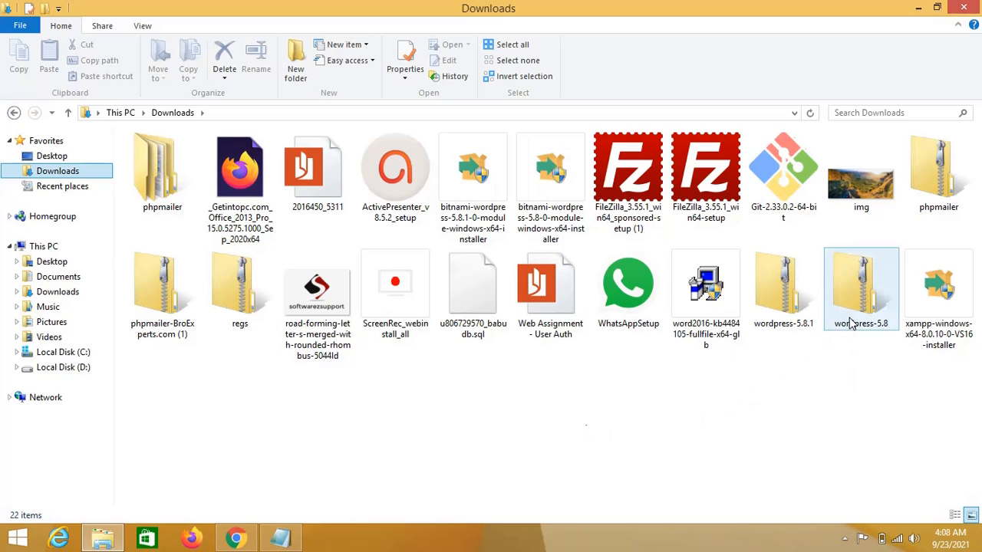
right_click(773, 314)
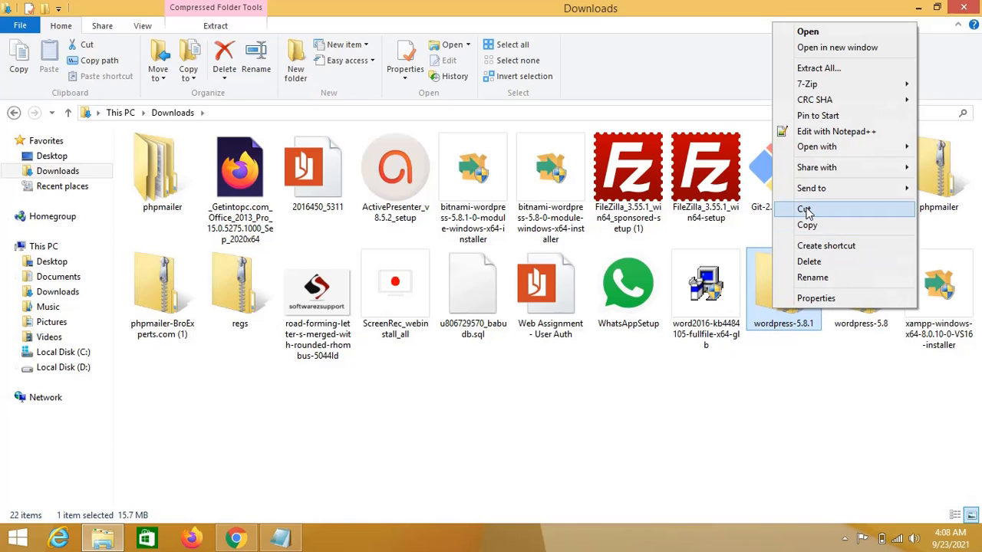
left_click(804, 209)
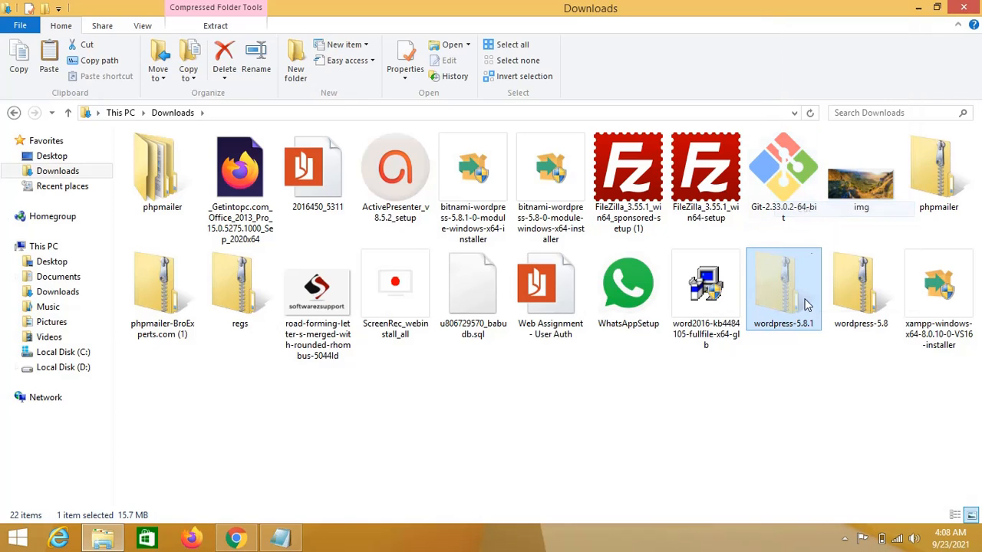
left_click(102, 541)
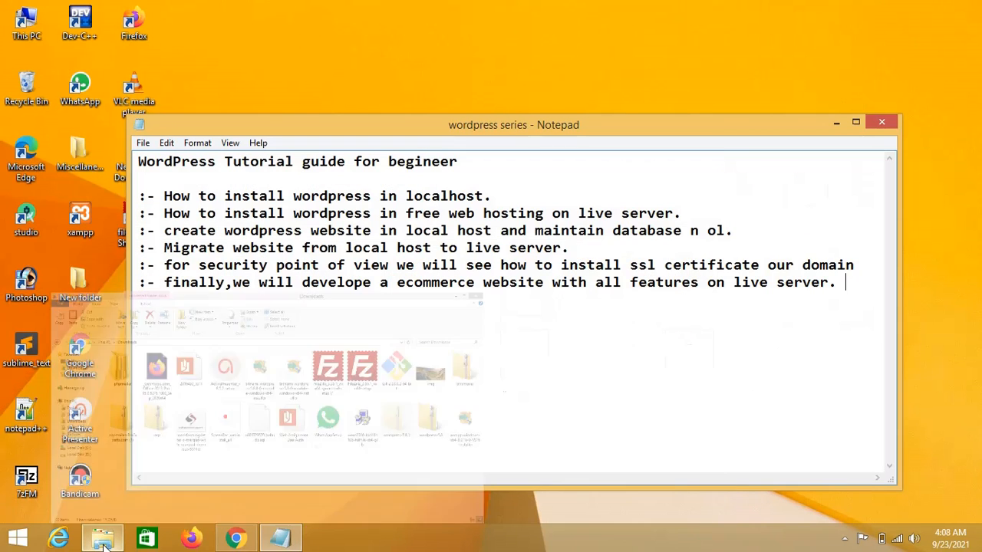
left_click(836, 123)
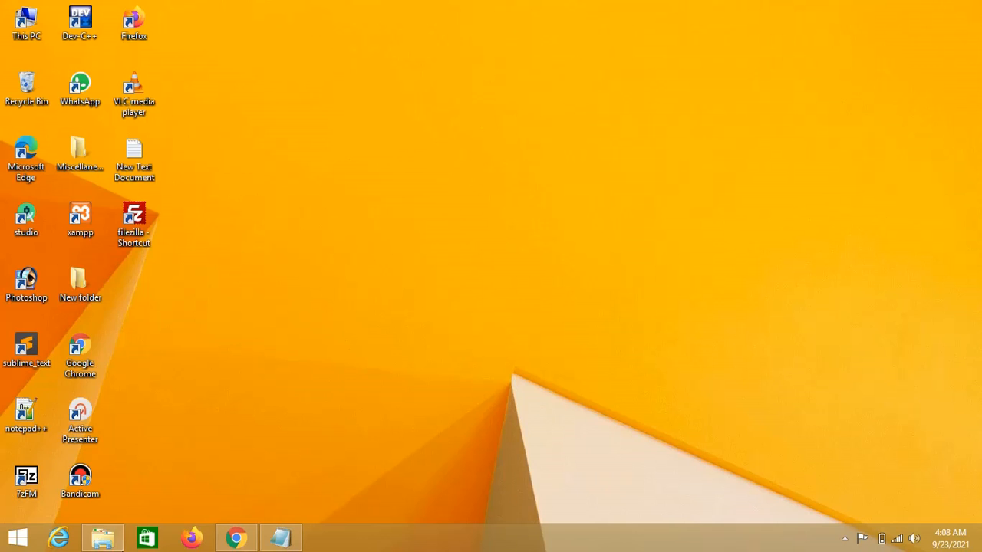
left_click(104, 540)
Paste the wordpress-5.8.1 zip into C:\xampp\htdocs.
left_click(49, 337)
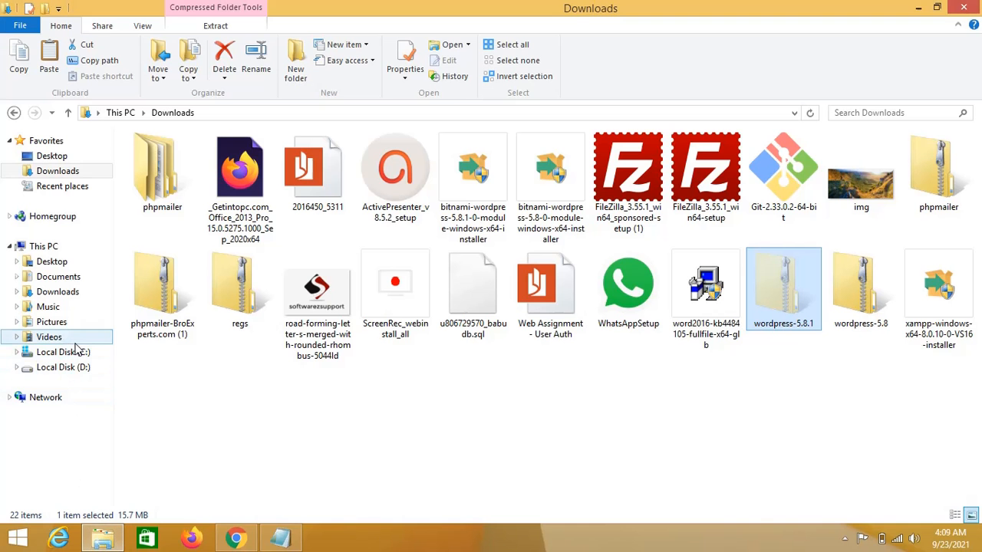
left_click(76, 354)
double_click(162, 233)
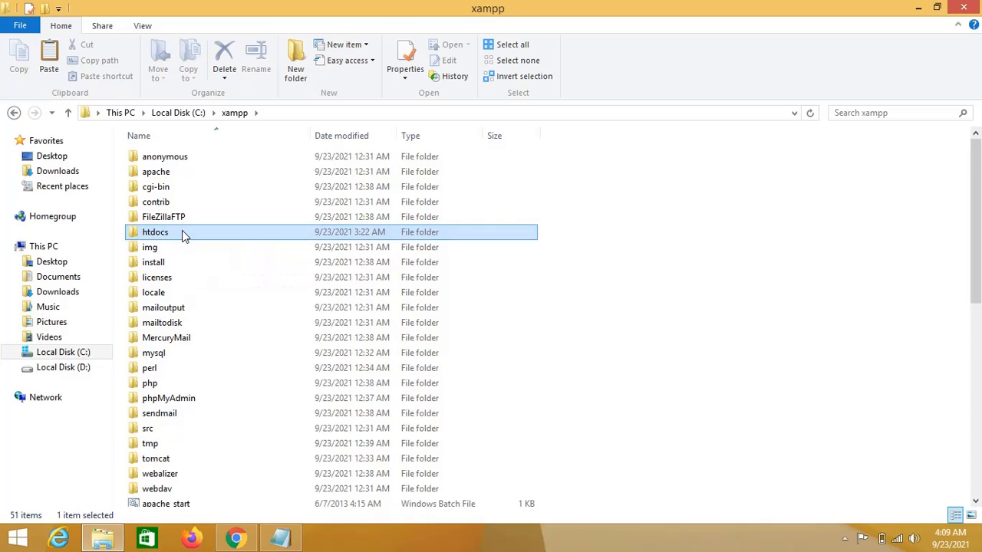
double_click(181, 234)
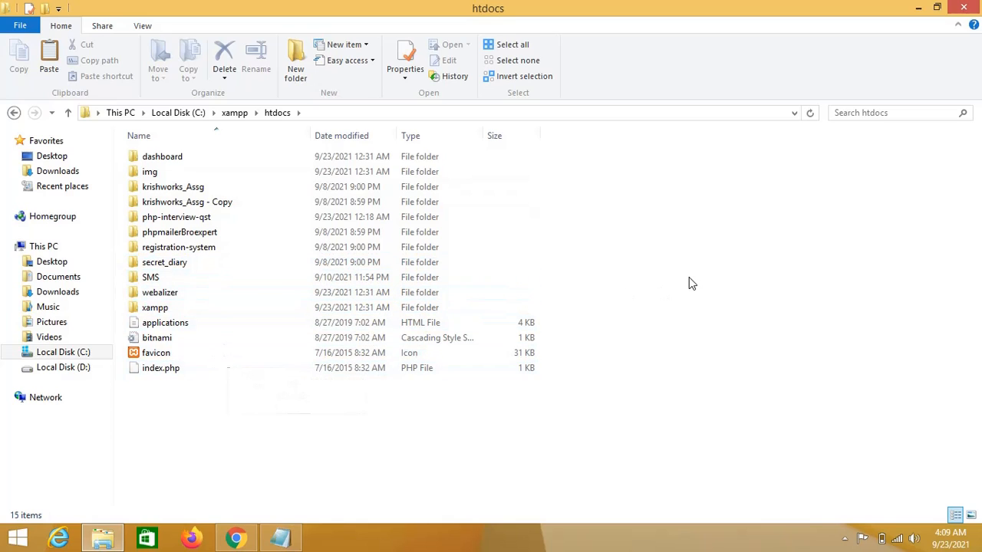
right_click(667, 341)
left_click(694, 198)
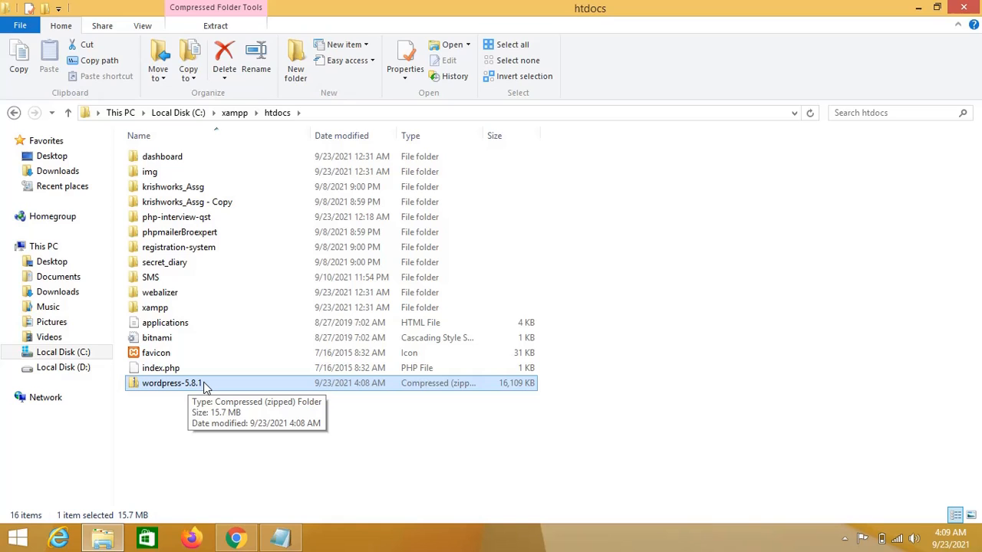
Extract the zip into C:\xampp\htdocs\wordpress-5.8.1.
right_click(203, 386)
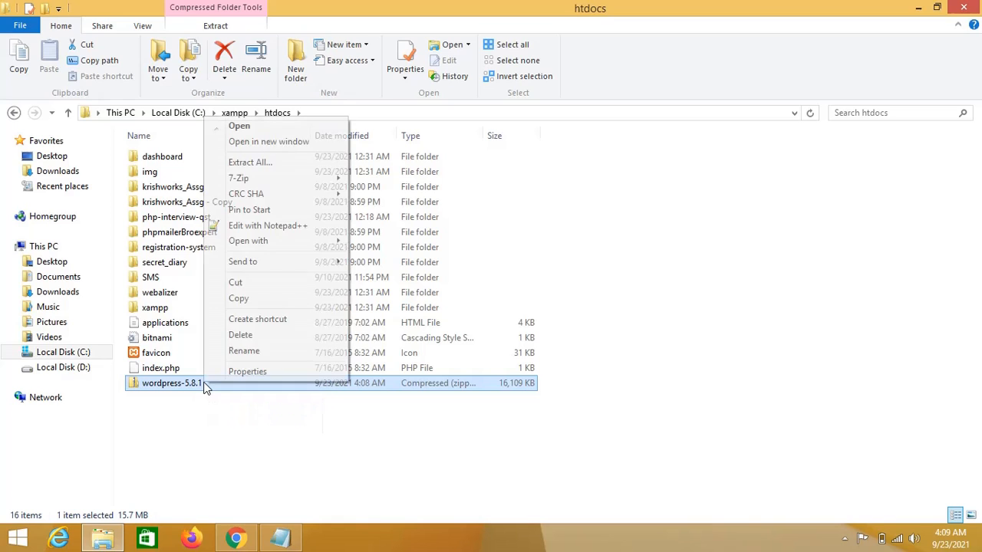
left_click(261, 163)
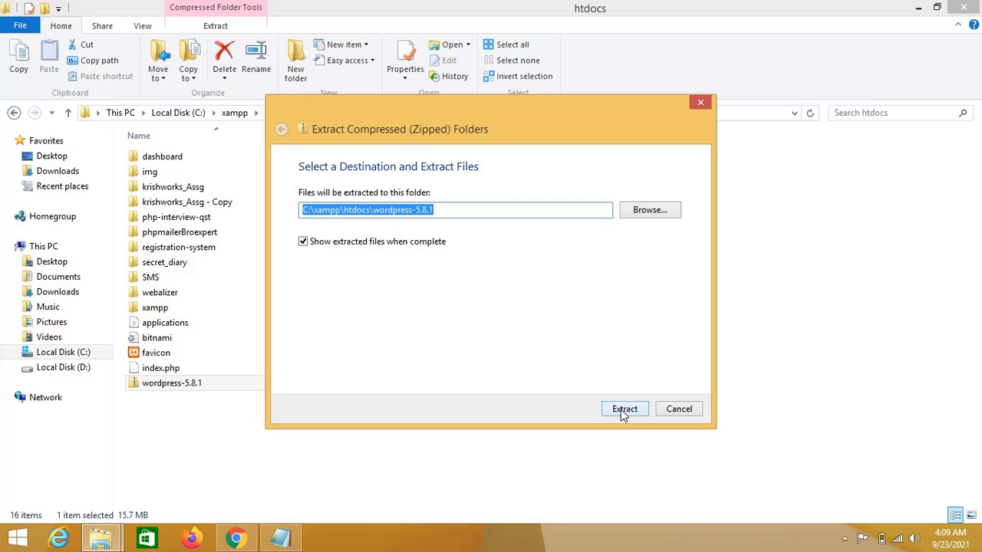
left_click(623, 408)
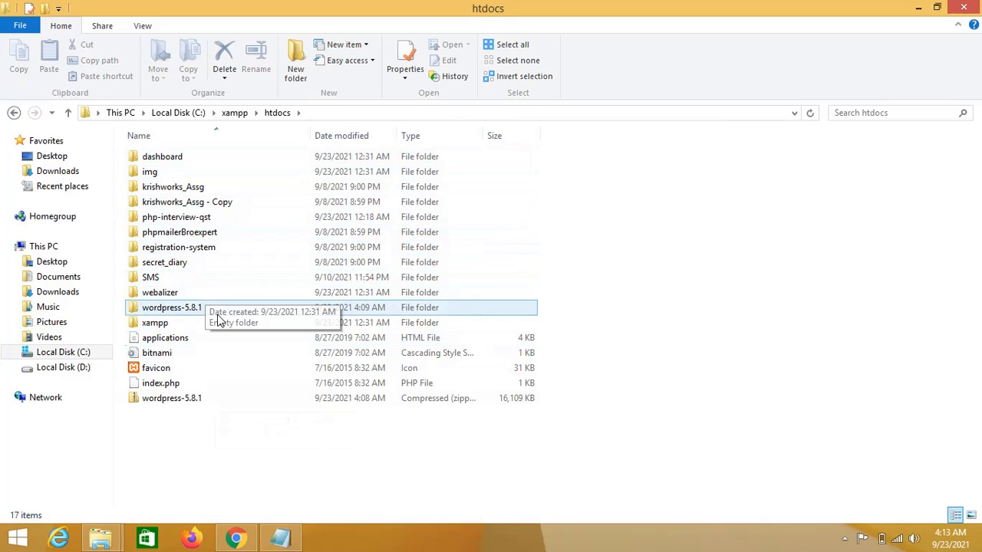
Delete the leftover wordpress-5.8.1 zip from htdocs.
left_click(203, 402)
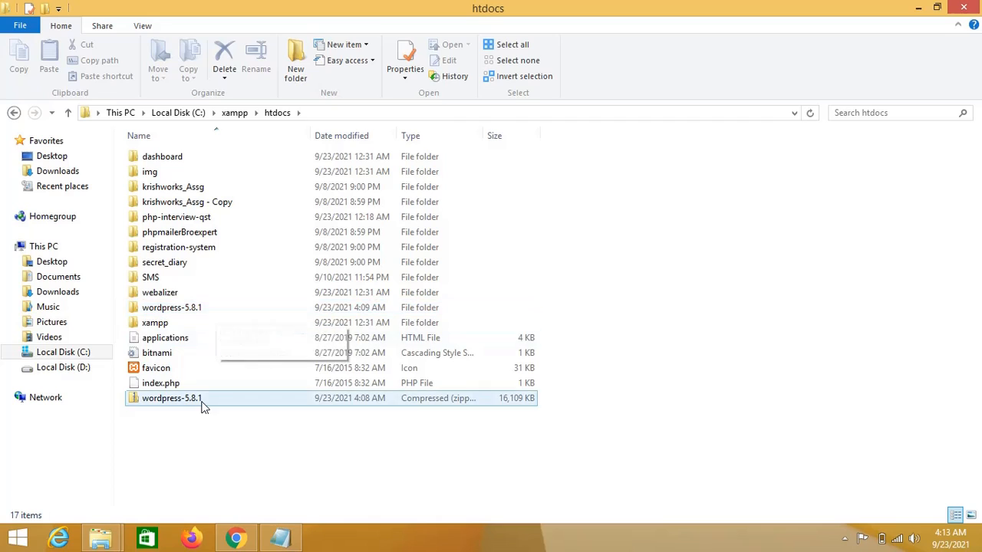
left_click(200, 307)
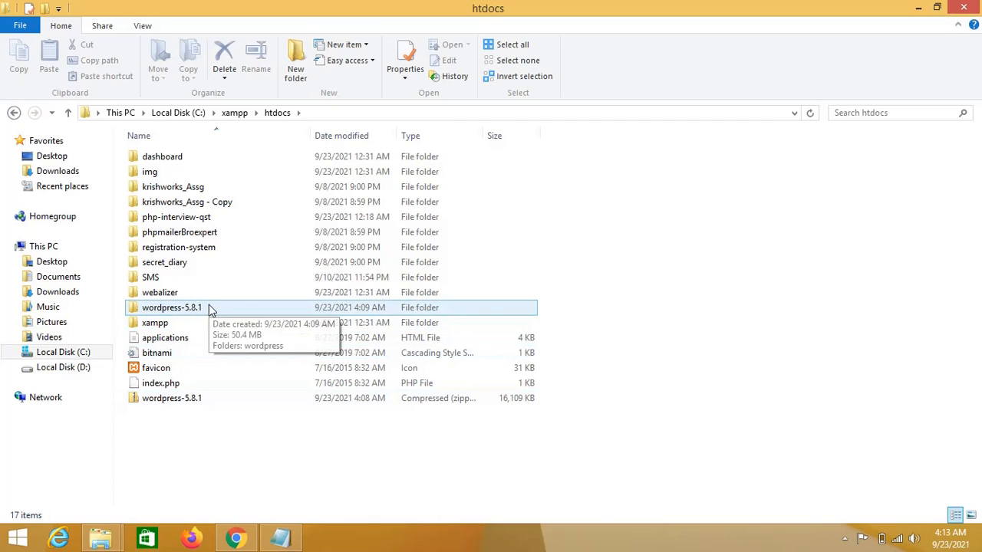
left_click(200, 402)
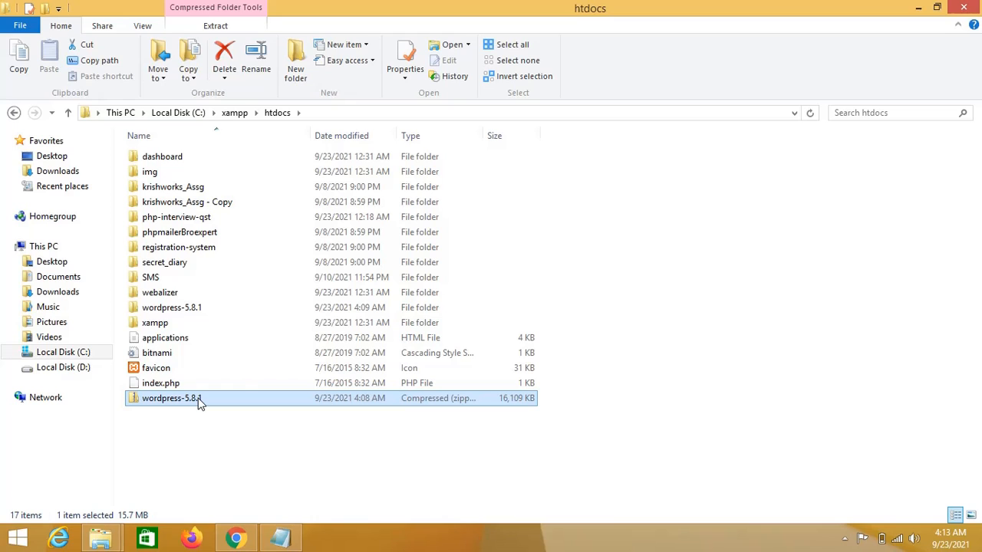
right_click(198, 402)
left_click(236, 351)
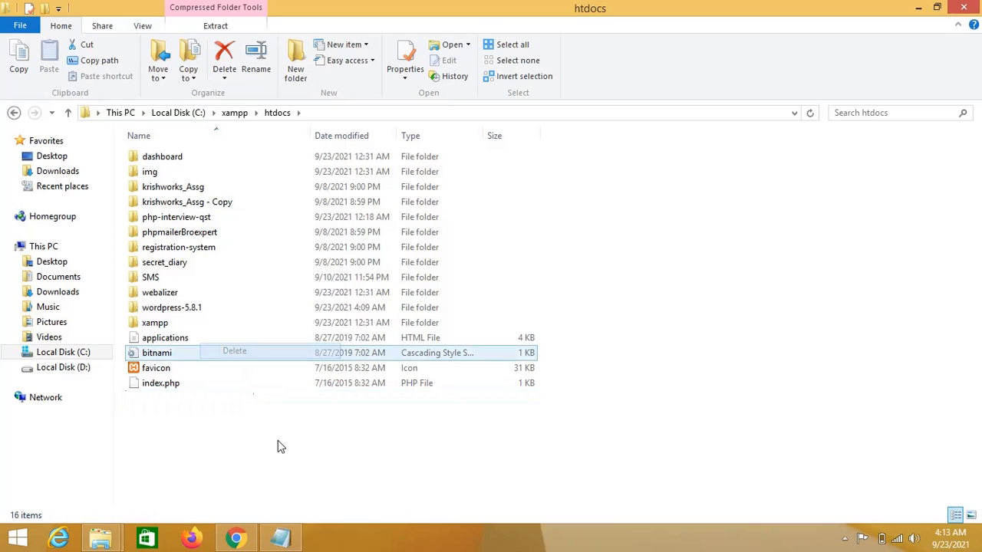
Rename the wordpress-5.8.1 folder to wordpress and minimise File Explorer.
left_click(193, 309)
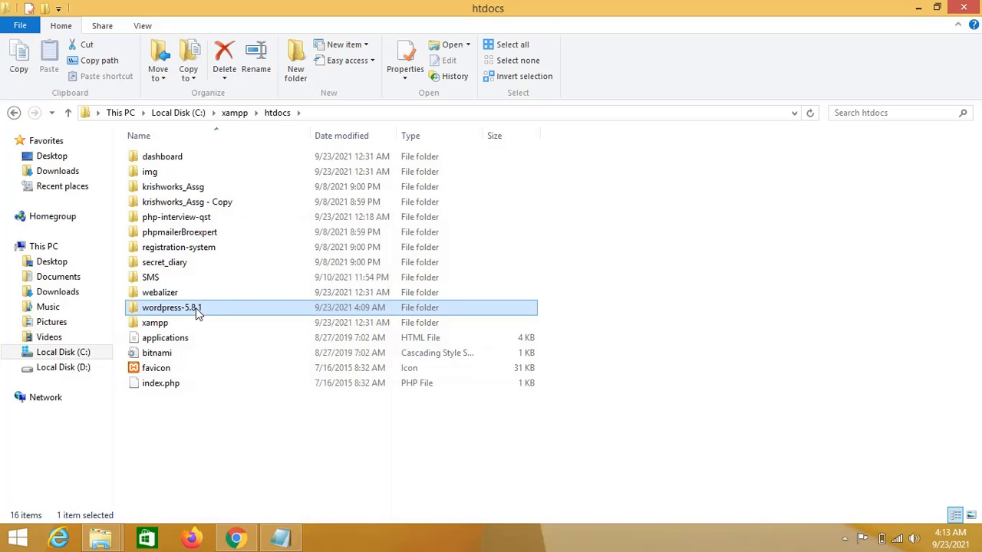
right_click(196, 308)
left_click(235, 497)
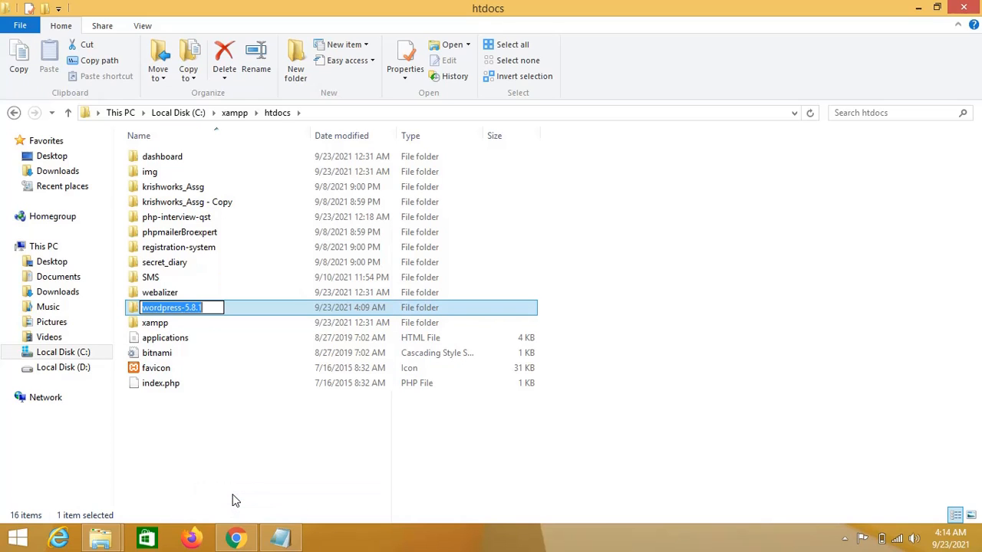
key("End")
key("BackSpace")
key("BackSpace")
key("BackSpace")
key("BackSpace")
key("BackSpace")
key("BackSpace")
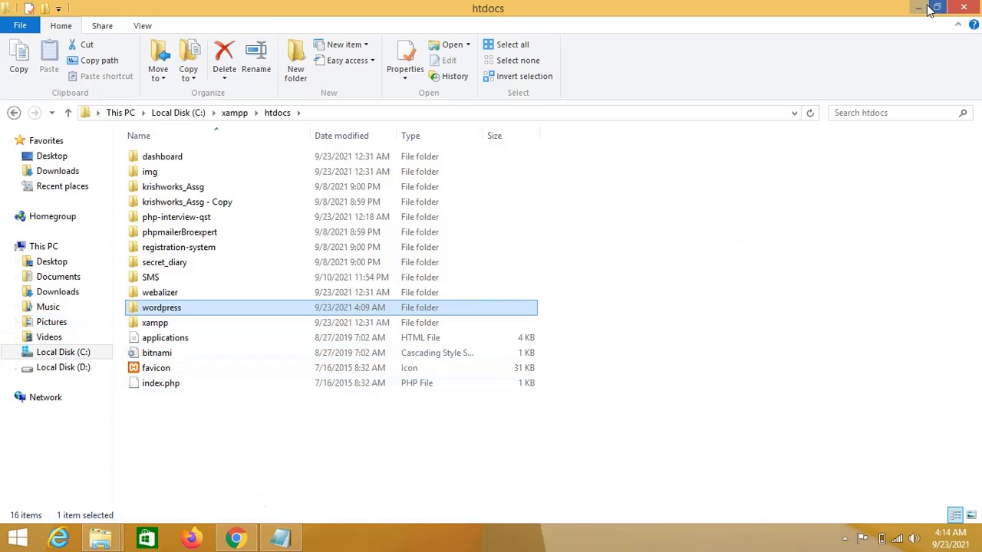
left_click(603, 171)
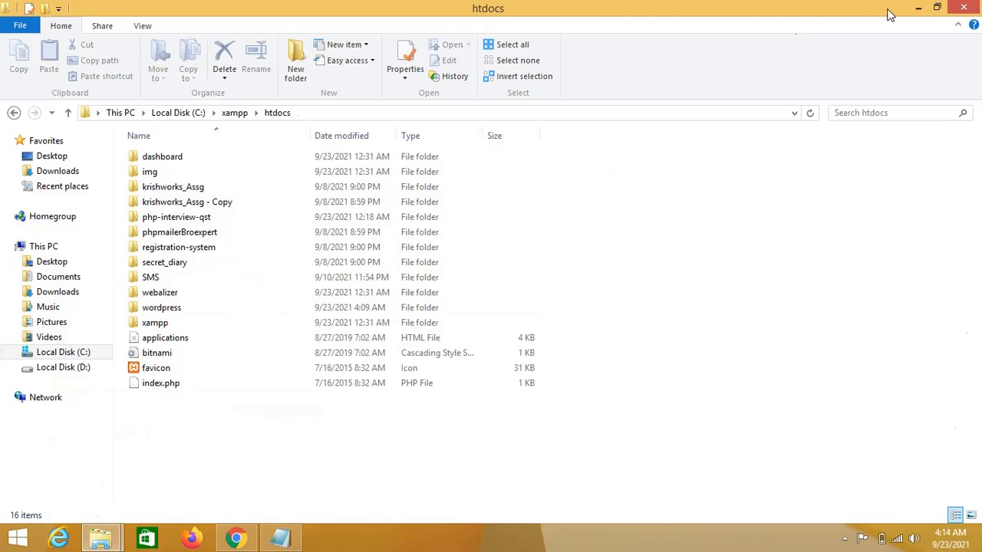
left_click(918, 7)
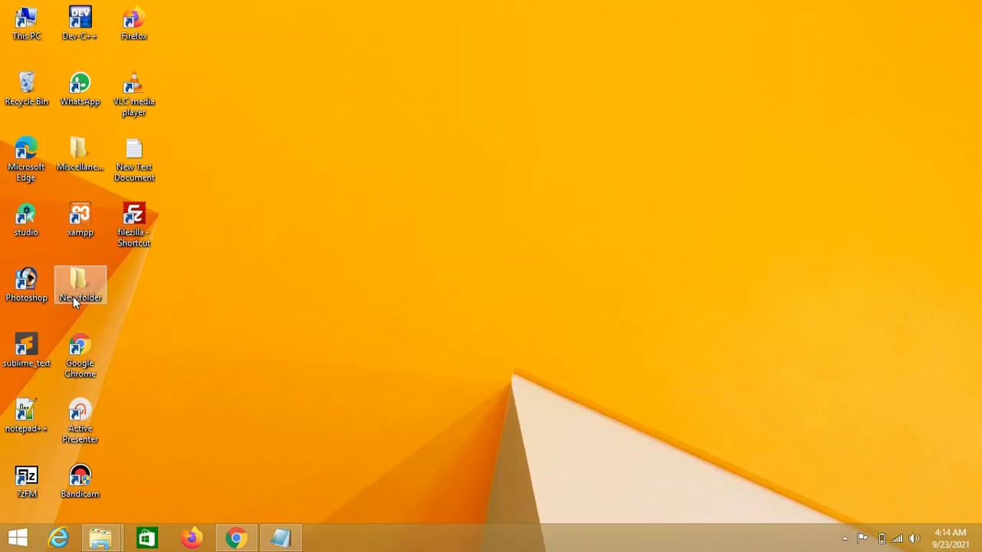
Launch XAMPP, start Apache (ports 80, 443) and MySQL (3306), then return to Chrome.
double_click(82, 221)
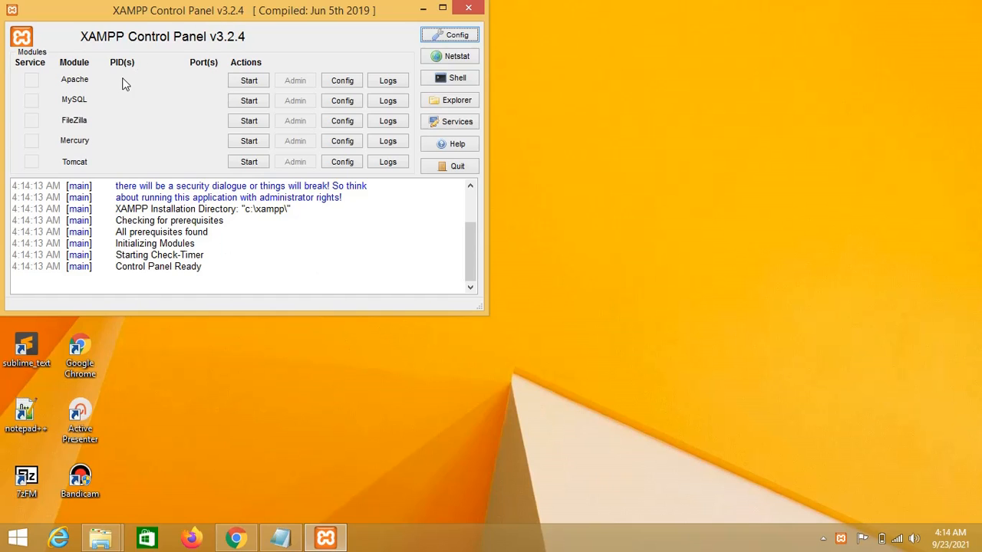
left_click(249, 82)
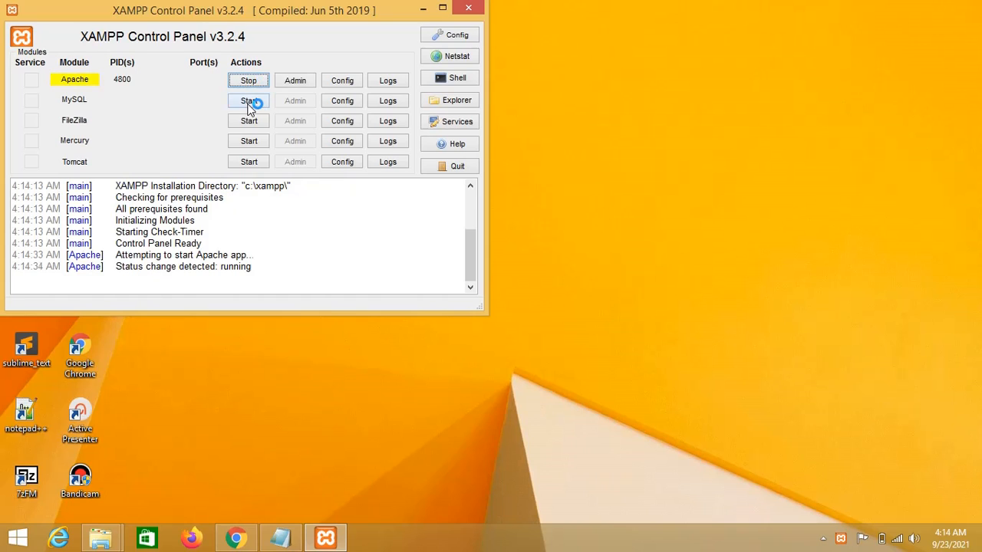
left_click(250, 102)
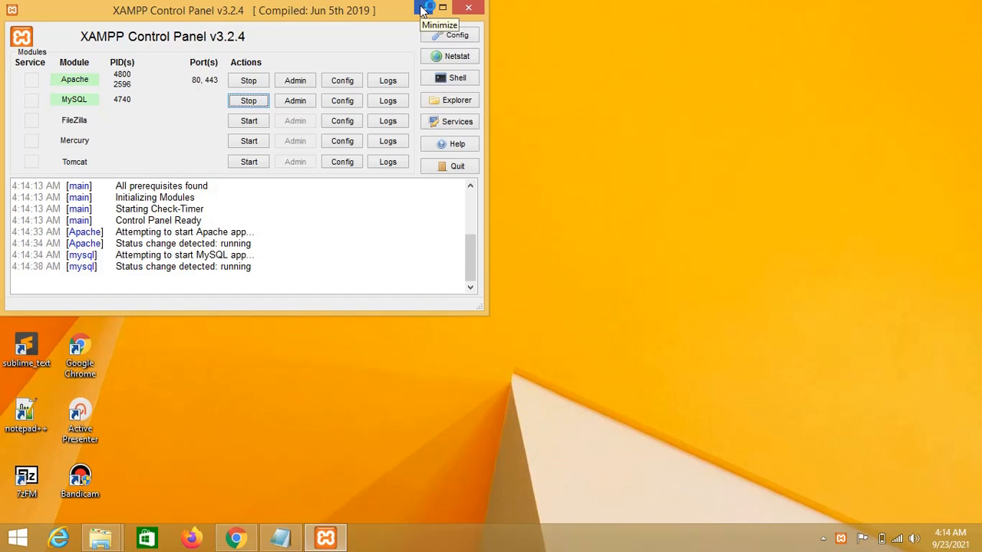
left_click(422, 9)
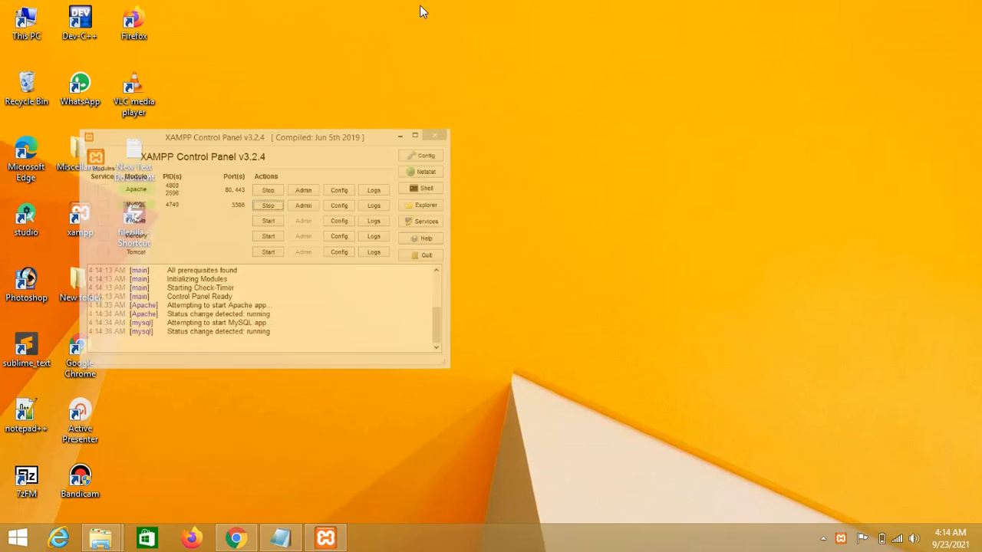
left_click(237, 541)
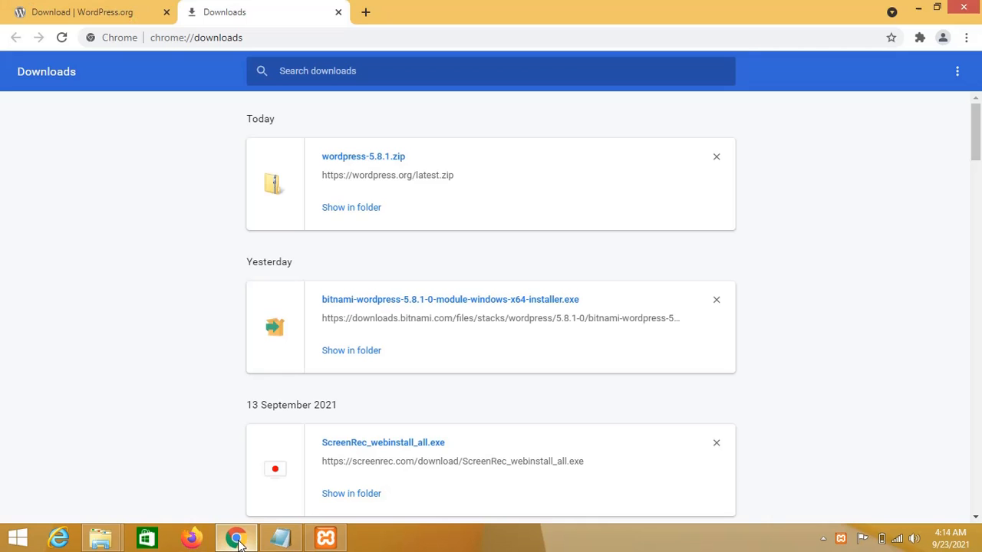
Load localhost/wordpress/ in a new tab, find only a nested wordpress folder listed, and go back.
left_click(237, 541)
left_click(237, 540)
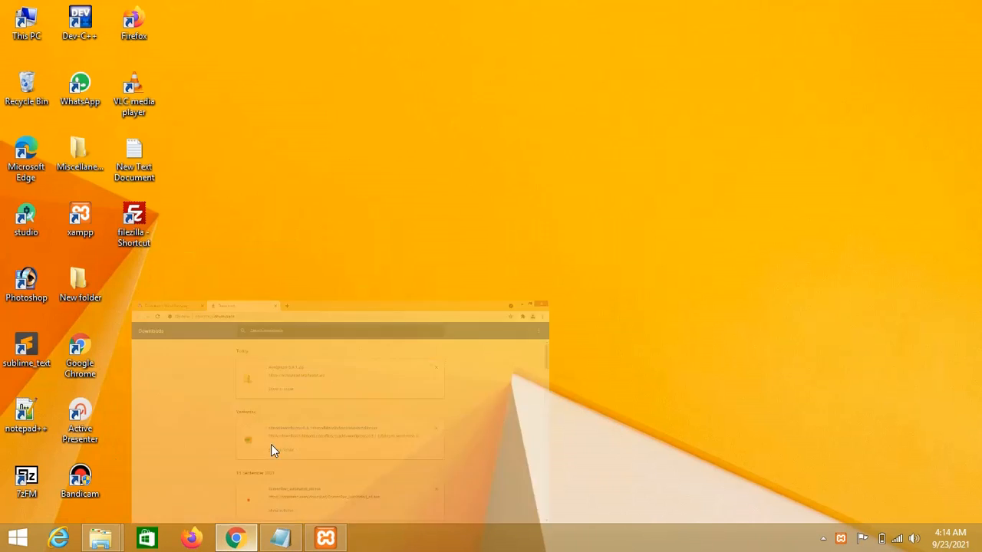
left_click(364, 11)
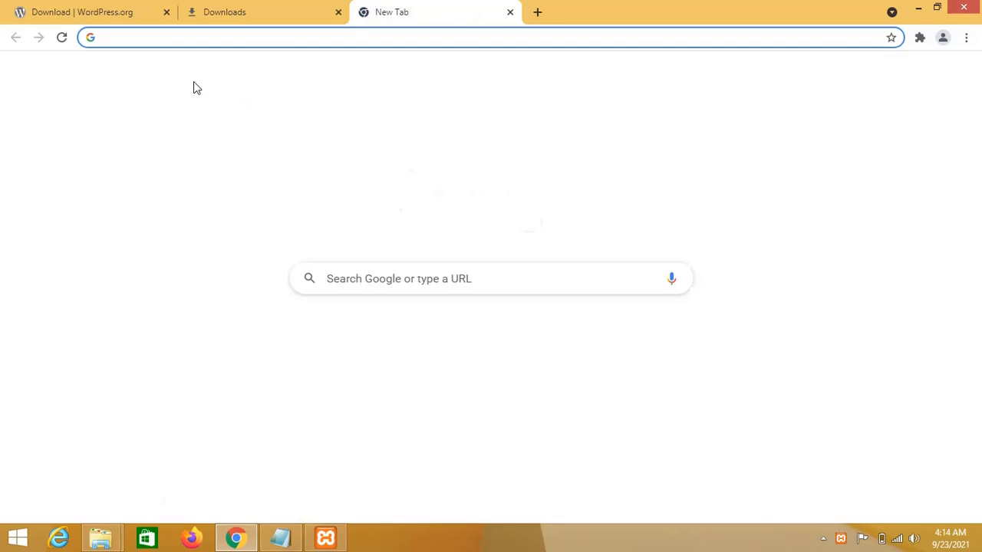
type("l")
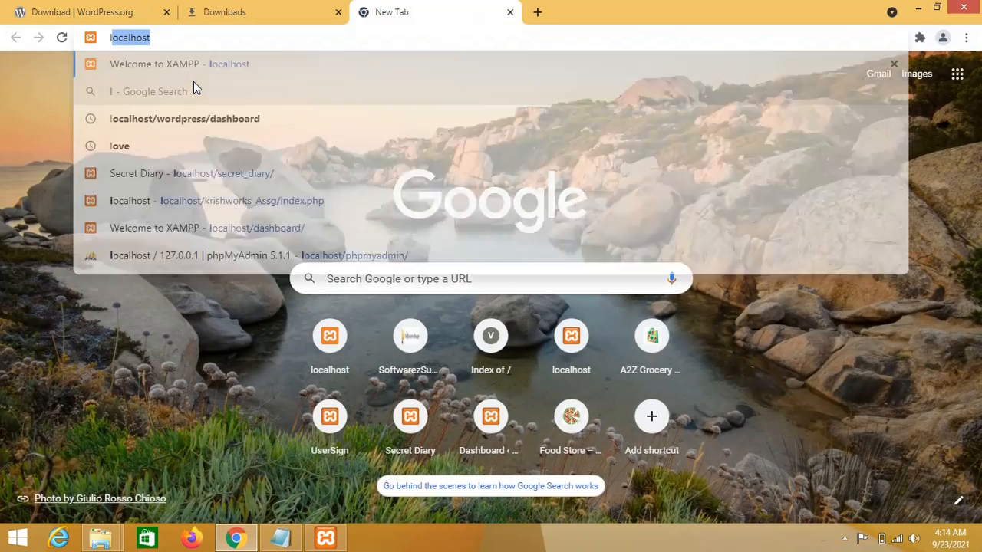
type("ocalhost/")
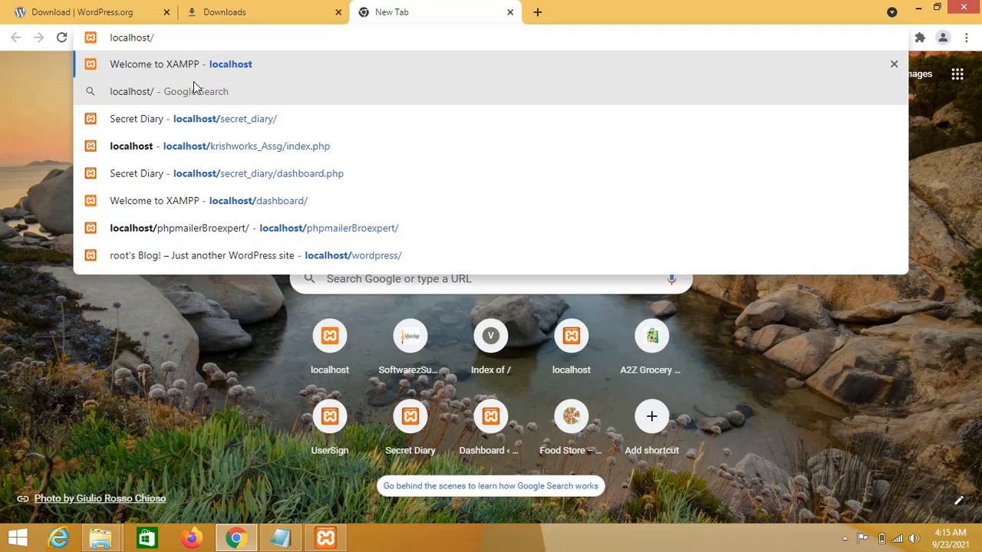
type("wordpress/")
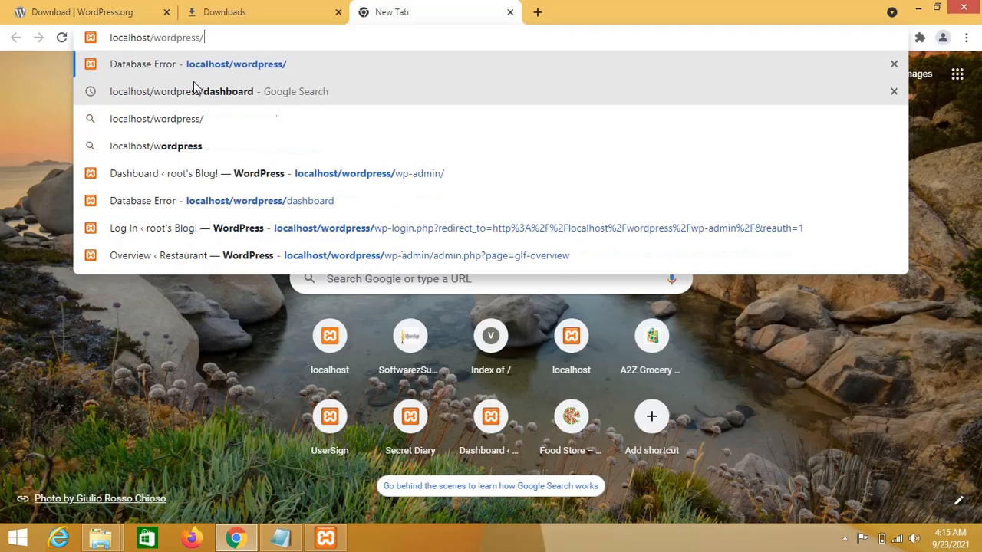
key("Return")
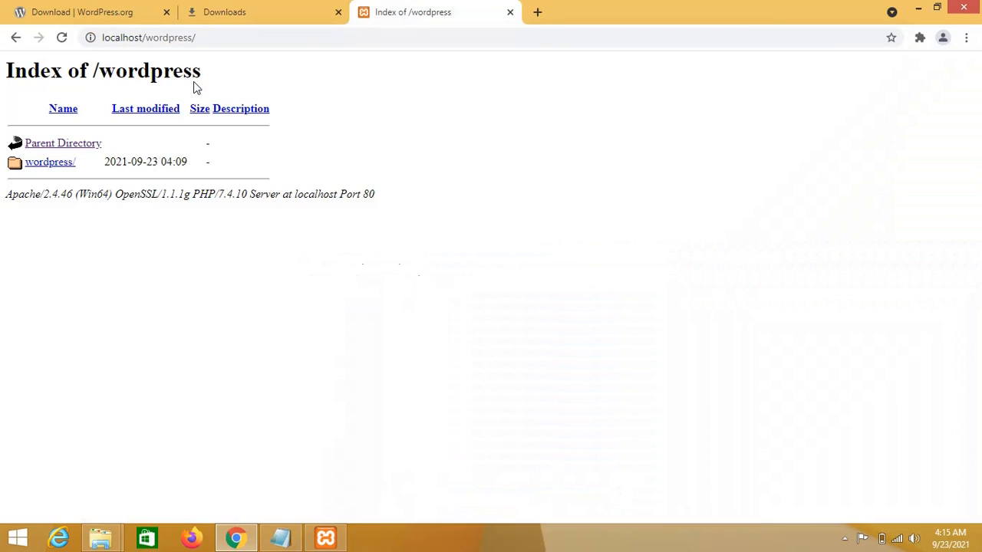
left_click(18, 39)
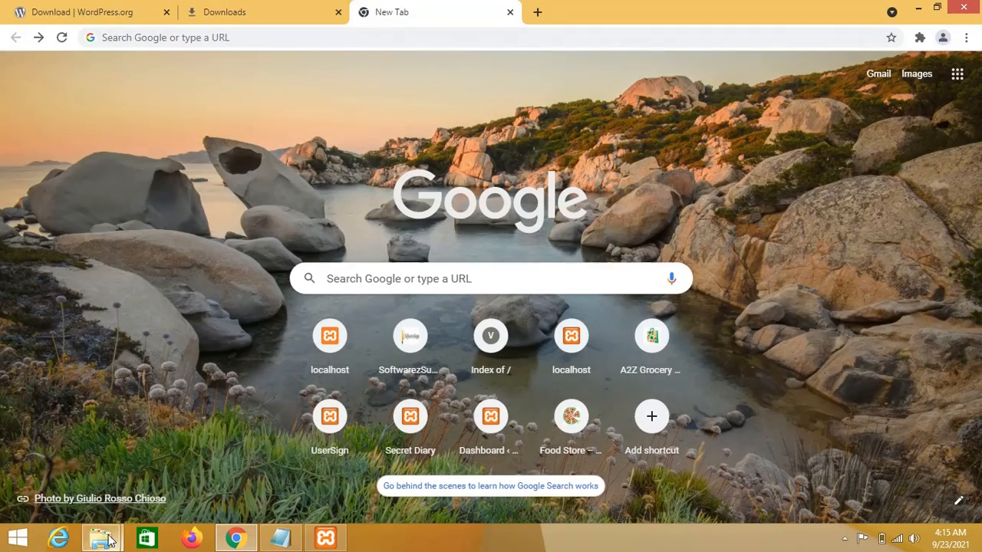
Move all files from htdocs\wordpress\wordpress up into htdocs\wordpress.
mouse_move(99, 538)
left_click(257, 464)
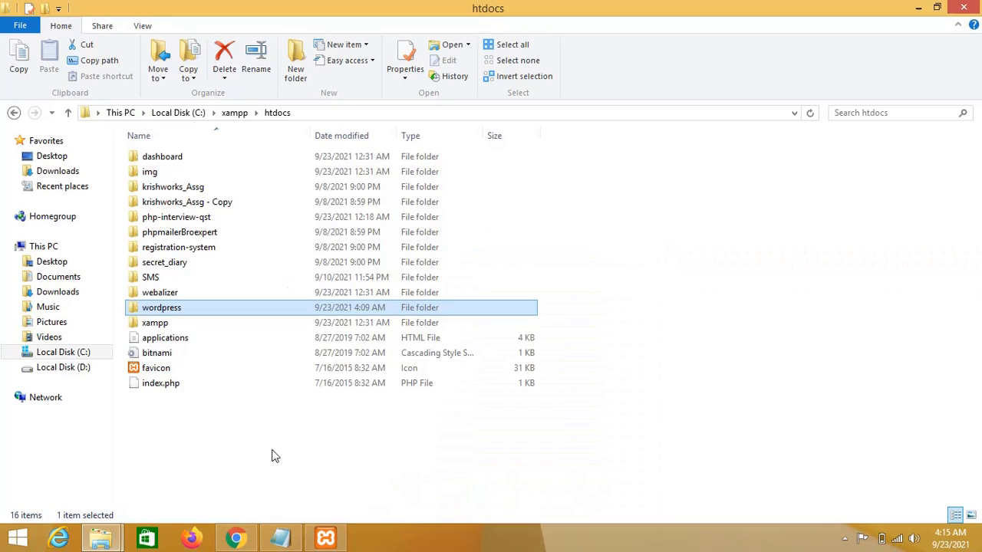
double_click(184, 308)
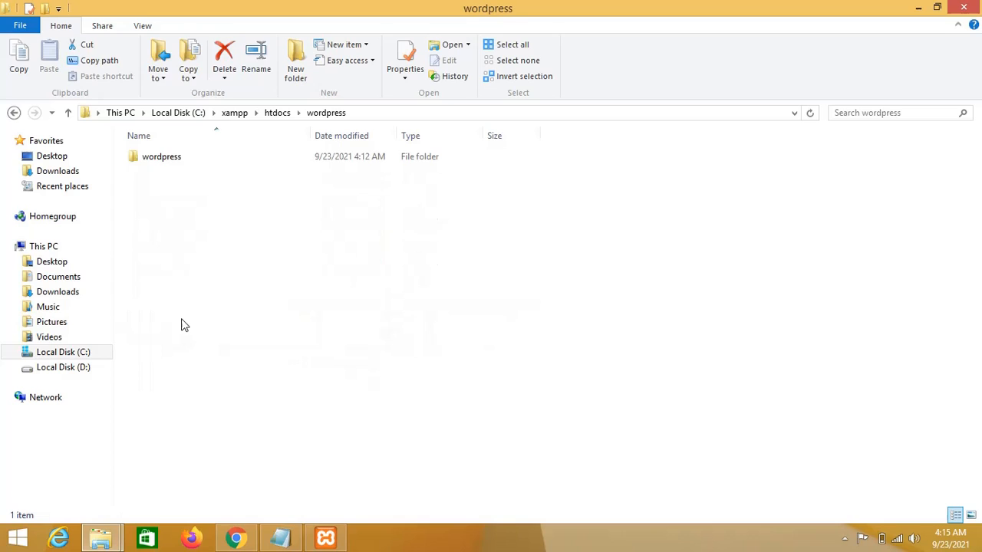
double_click(173, 159)
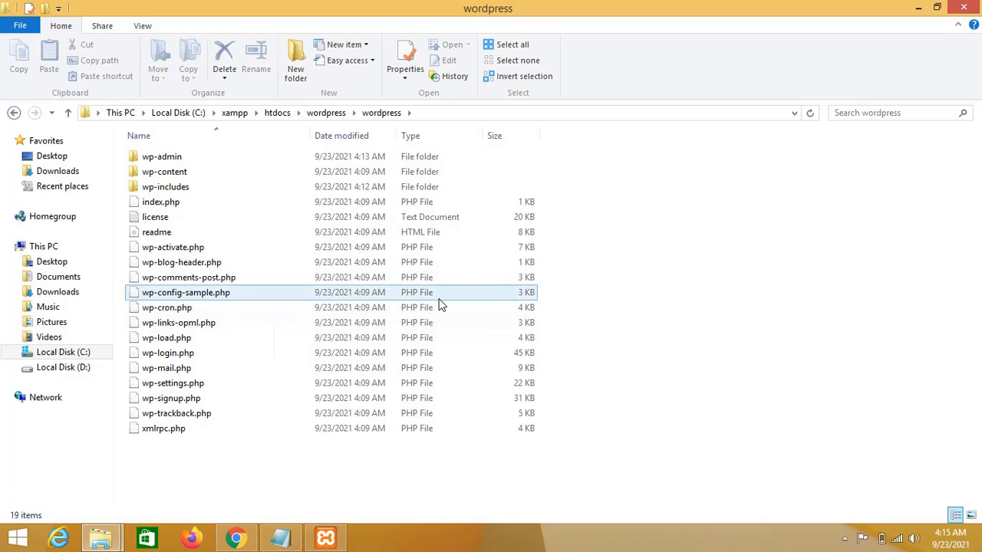
key("ctrl+a")
right_click(327, 282)
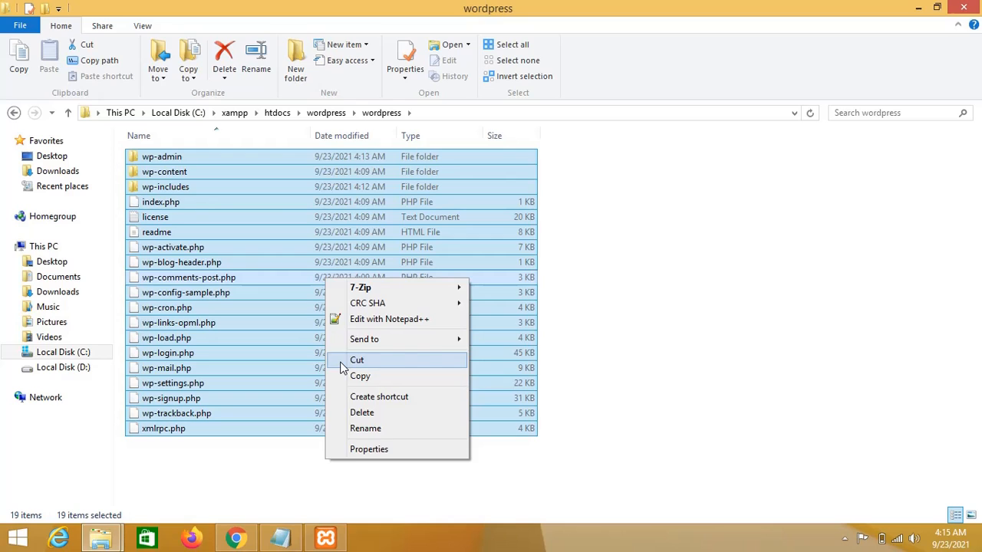
left_click(343, 364)
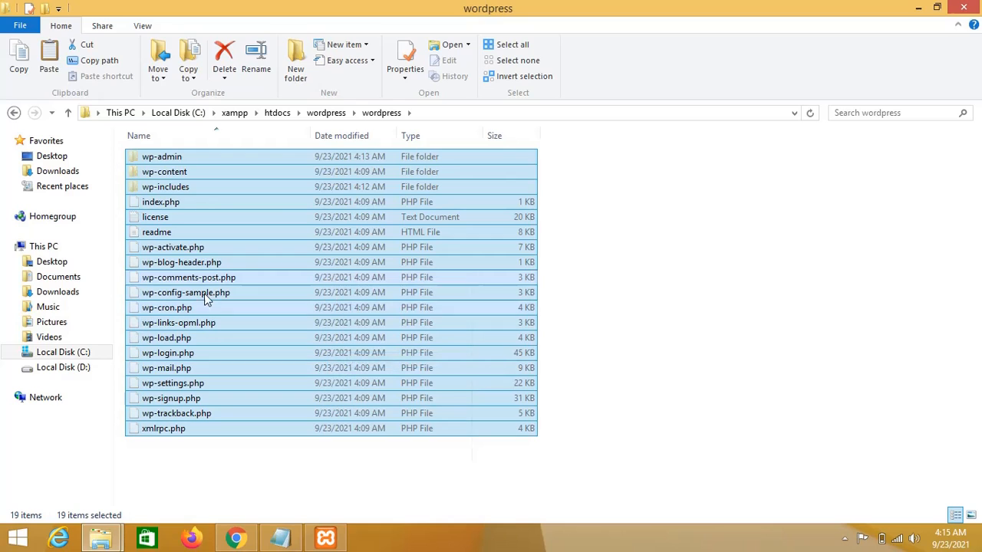
left_click(326, 112)
right_click(279, 273)
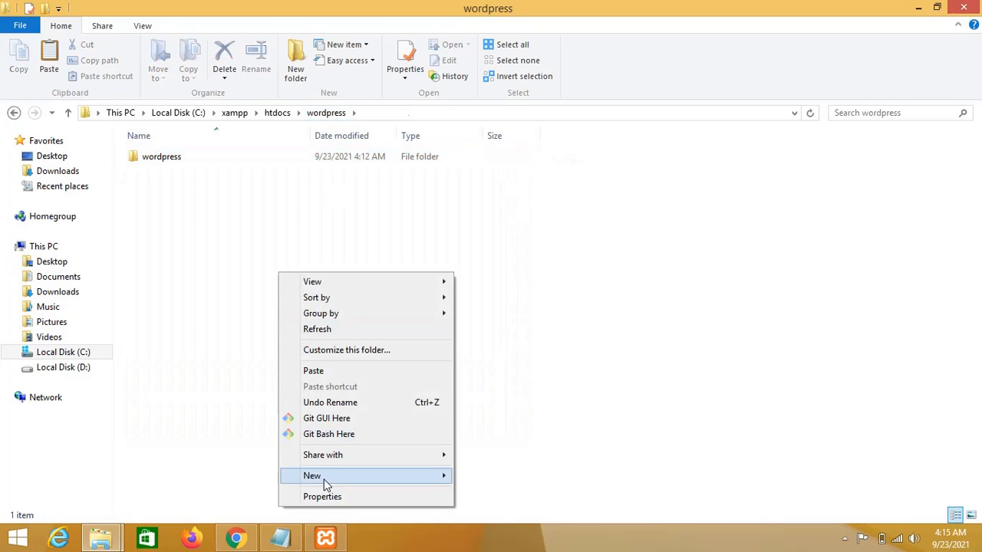
left_click(323, 371)
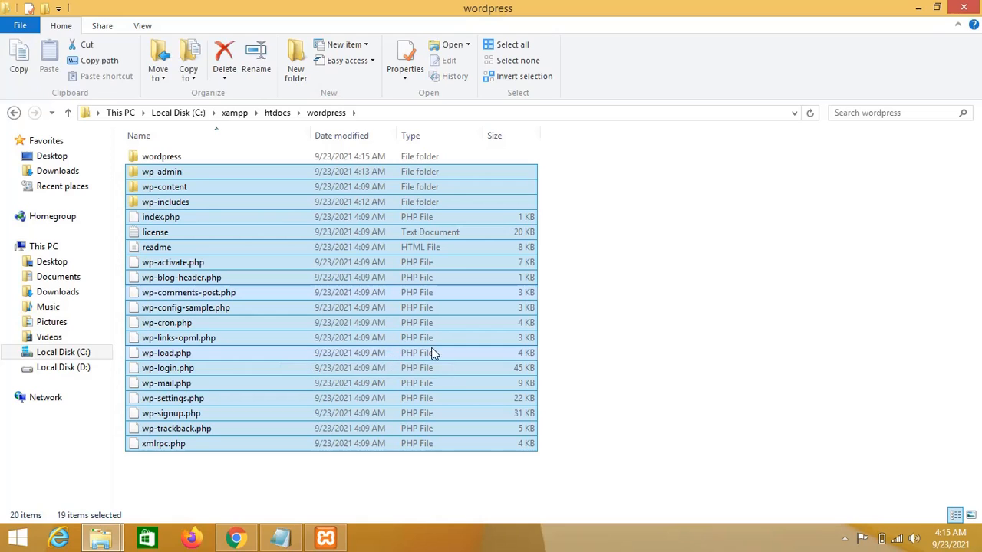
Confirm the inner wordpress folder is empty, delete it, and minimise File Explorer.
double_click(163, 156)
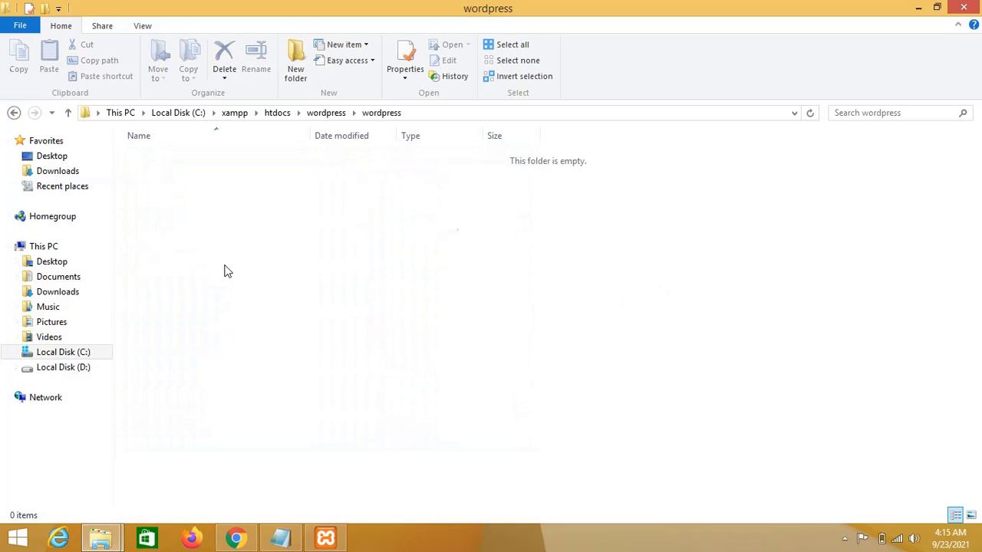
left_click(13, 113)
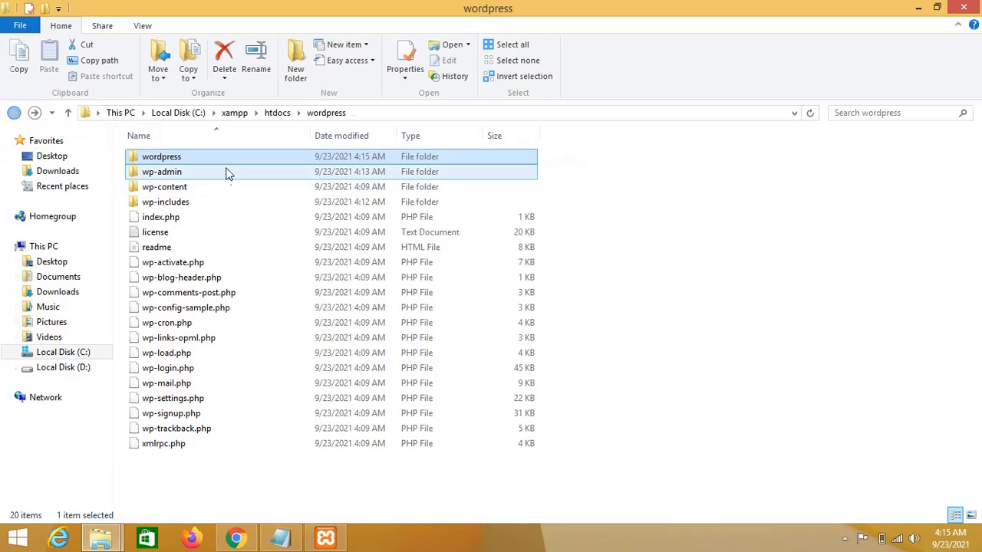
right_click(209, 153)
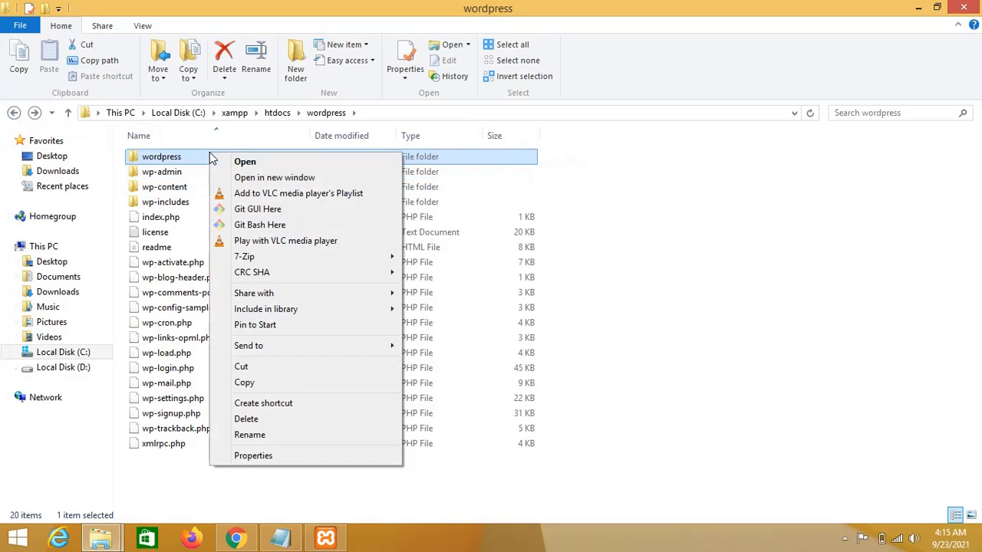
left_click(296, 424)
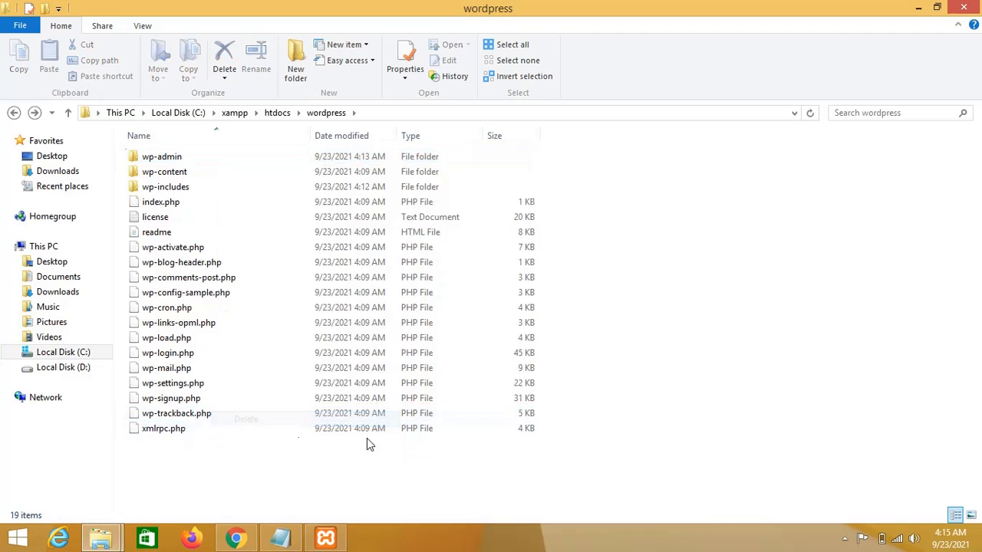
left_click(916, 9)
Open localhost/wordpress/ and continue the setup with English (United States) selected.
left_click(217, 34)
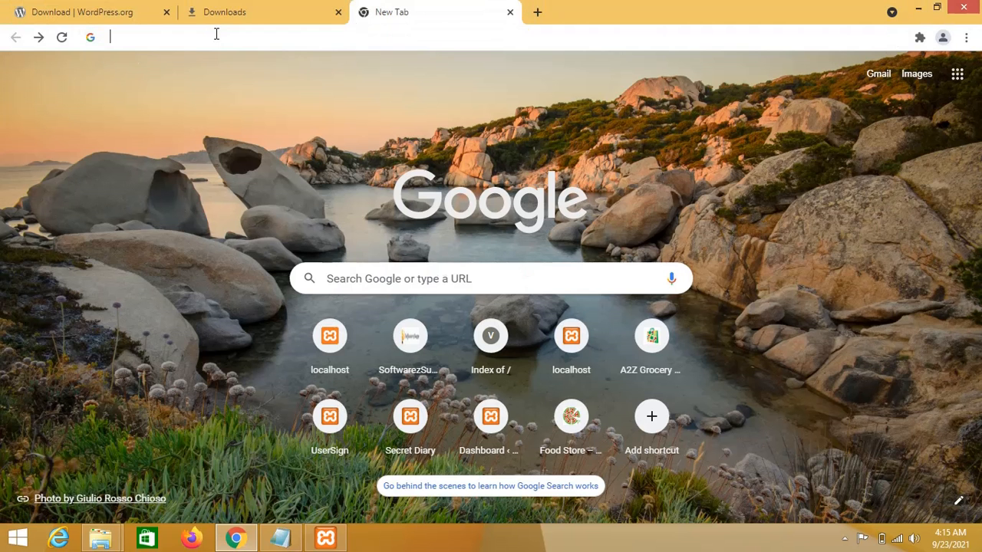
type("localhost")
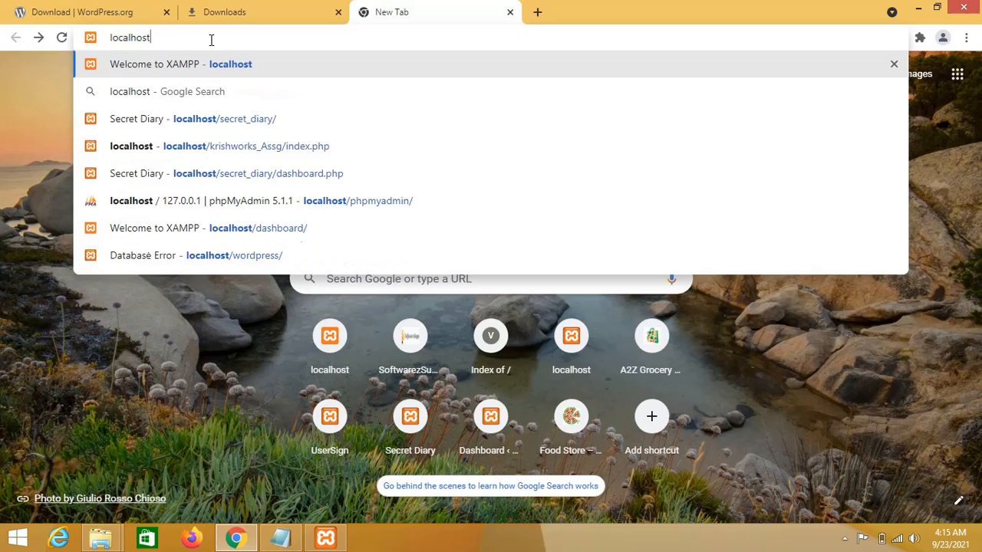
type("/w")
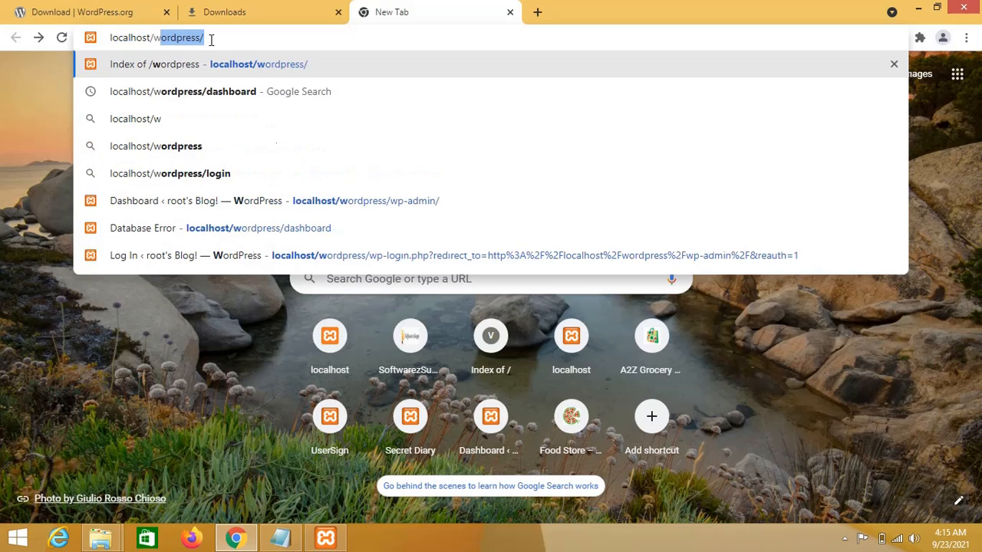
type("ordpress/")
key("Return")
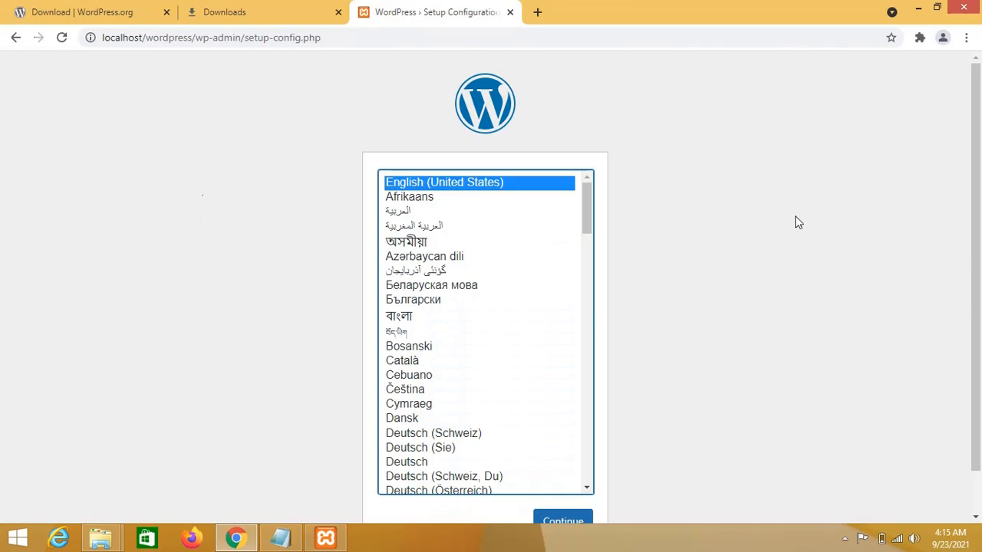
scroll(796, 221, "down", 1)
scroll(795, 222, "up", 1)
scroll(796, 221, "down", 2)
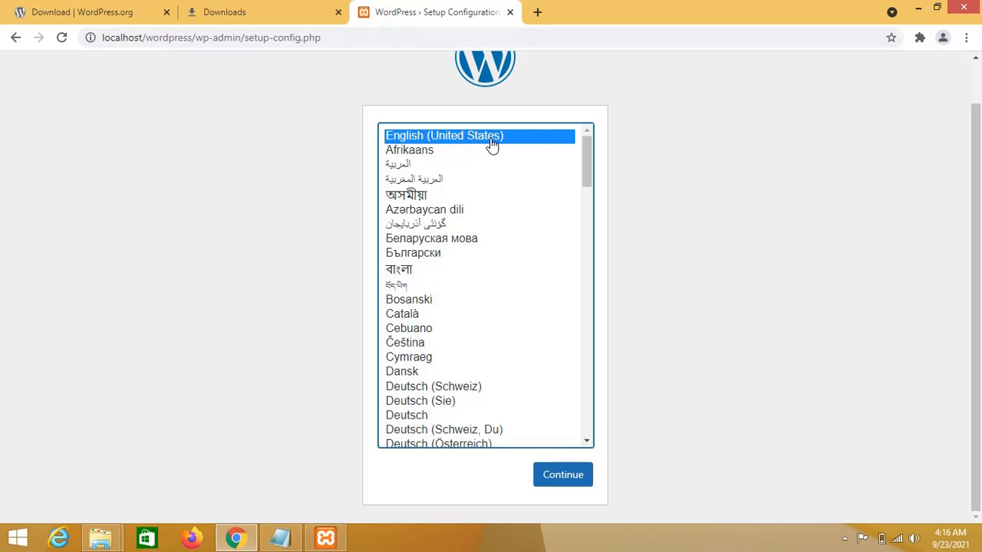
left_click(566, 476)
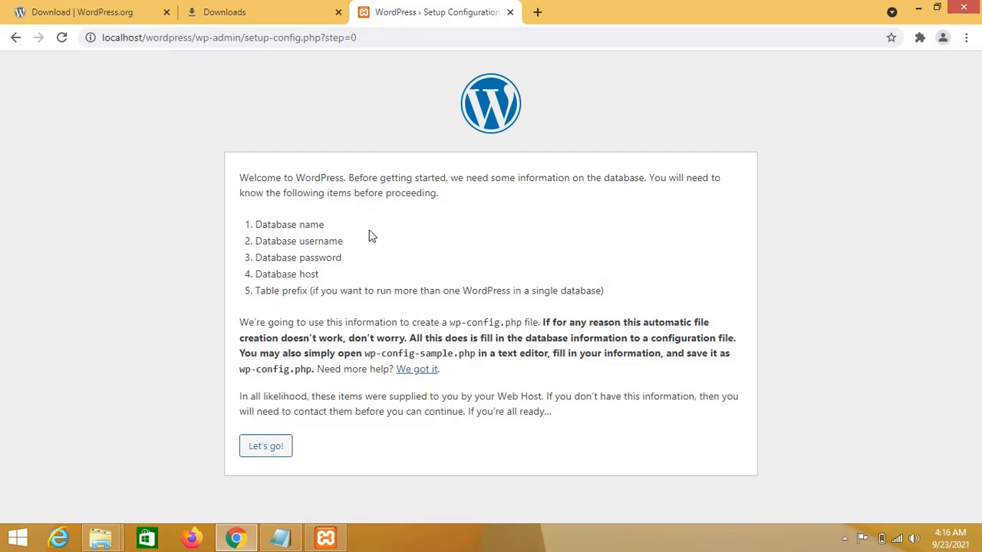
Proceed with "Let's go!" to the database form showing defaults wordpress, localhost and wp_.
left_click(278, 450)
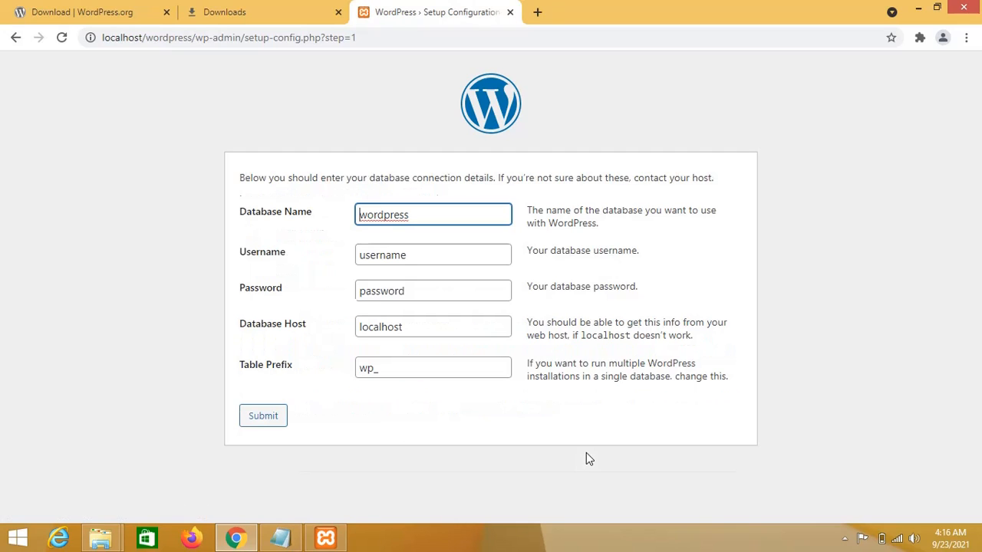
left_click(719, 111)
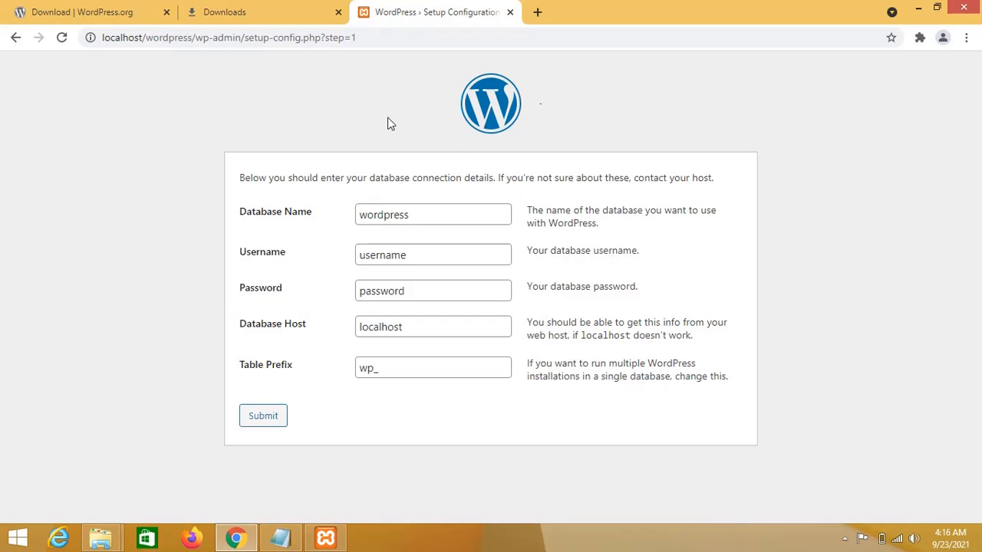
Open phpMyAdmin in a new tab from the localhost XAMPP welcome page.
left_click(539, 13)
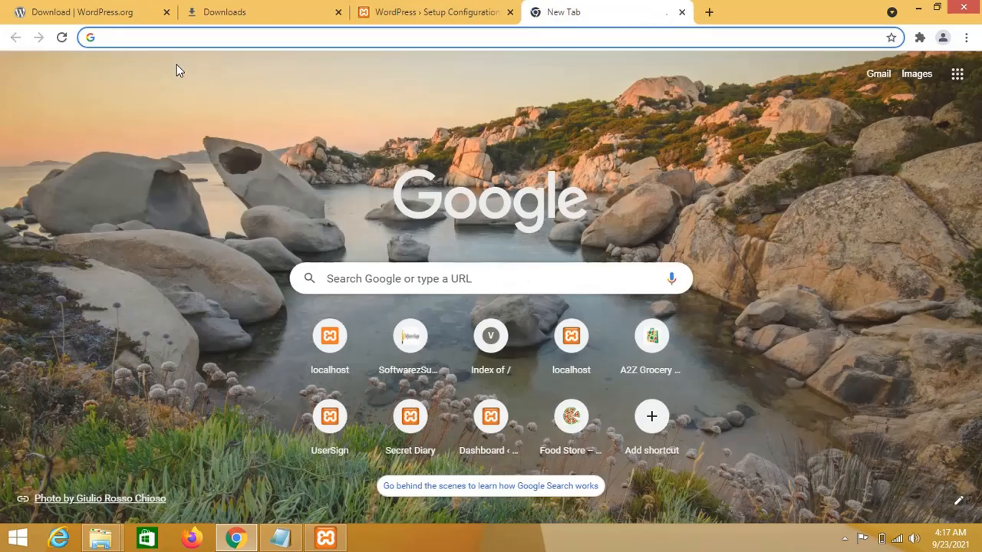
type("localhost")
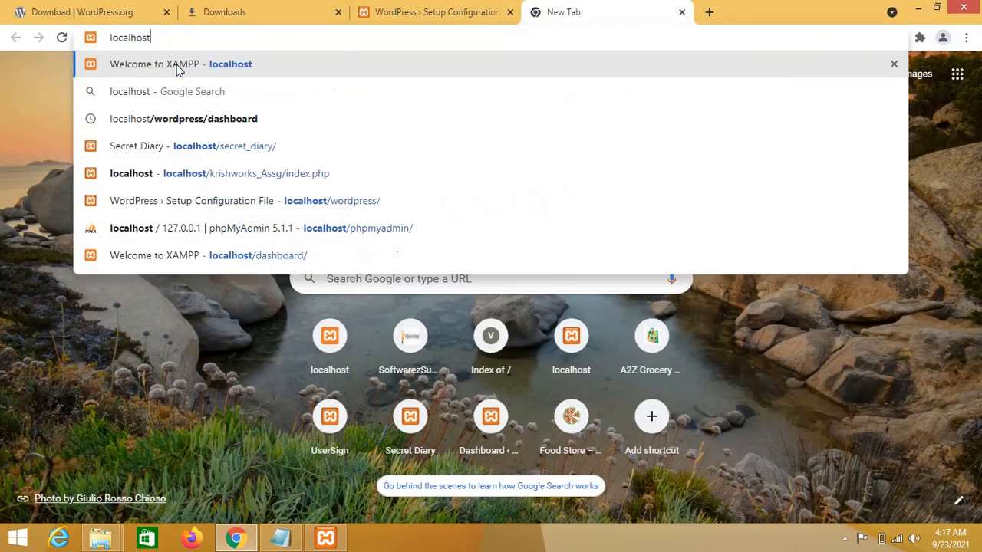
key("Return")
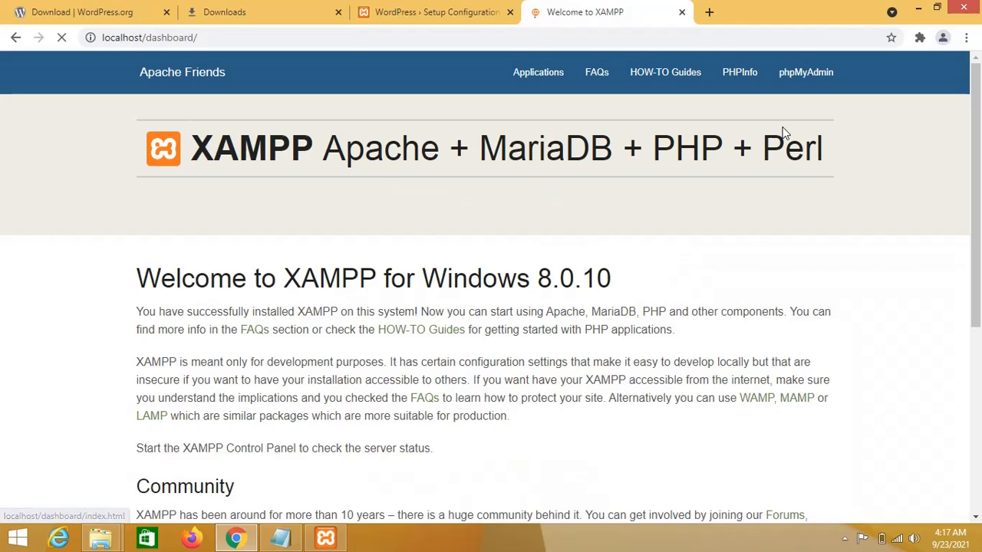
left_click(801, 76)
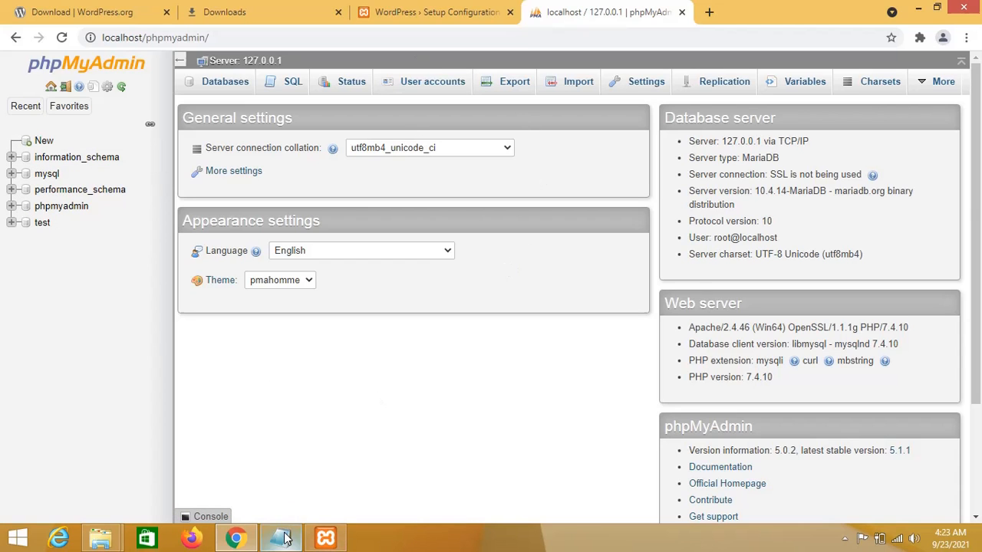
Return to the WordPress setup tab with database wordpress, host localhost and prefix wp_.
left_click(251, 543)
left_click(251, 537)
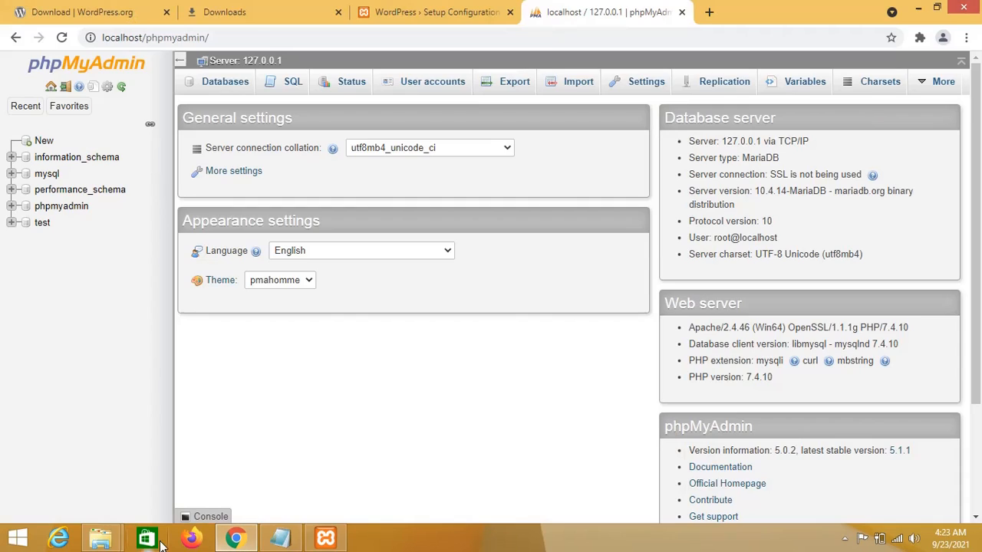
left_click(918, 9)
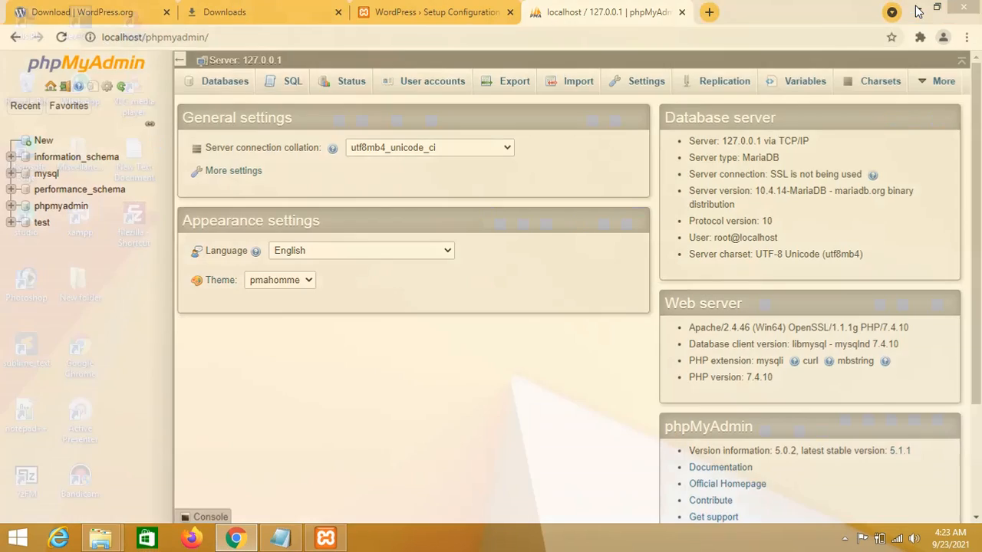
left_click(251, 541)
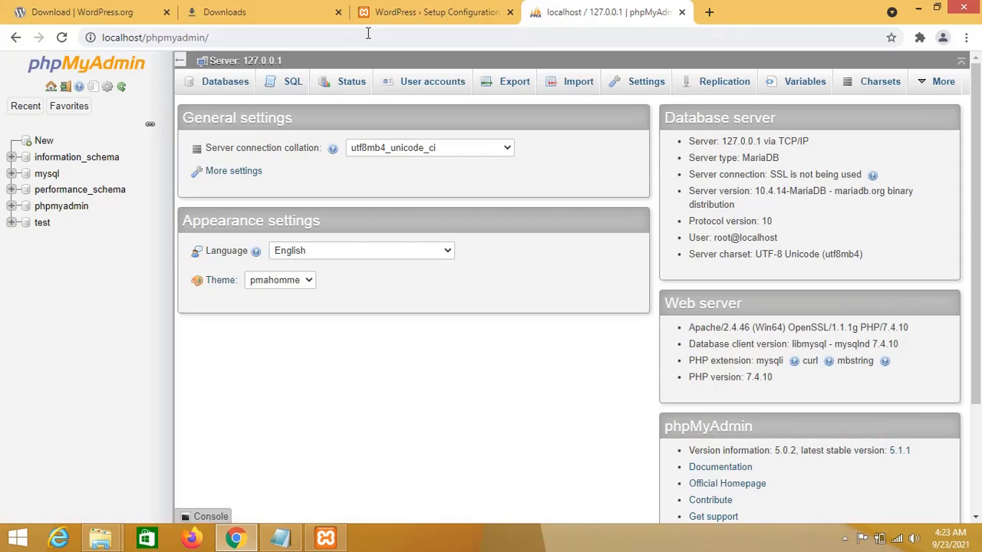
left_click(424, 23)
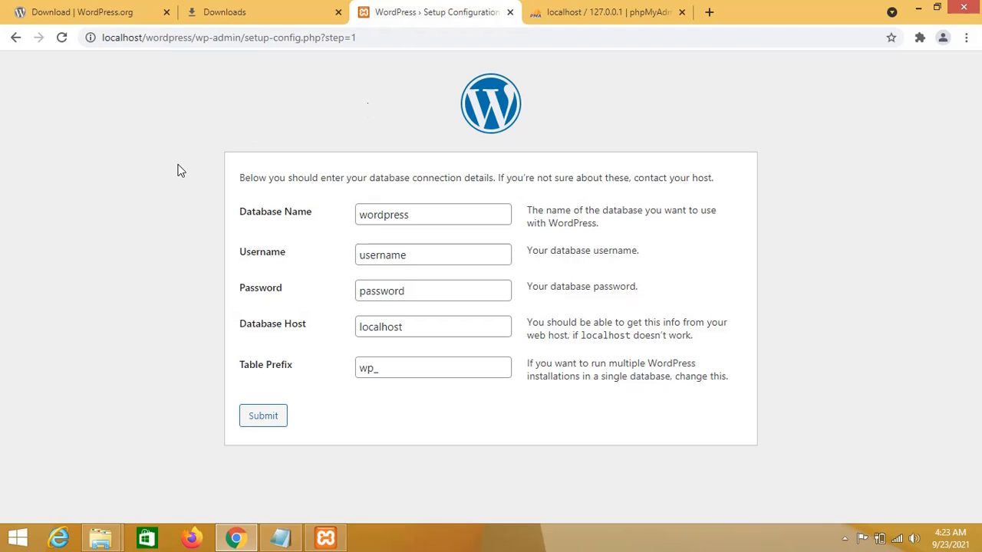
Close Chrome with the unfinished setup, refresh the desktop twice, and relaunch Chrome.
left_click(959, 7)
right_click(299, 194)
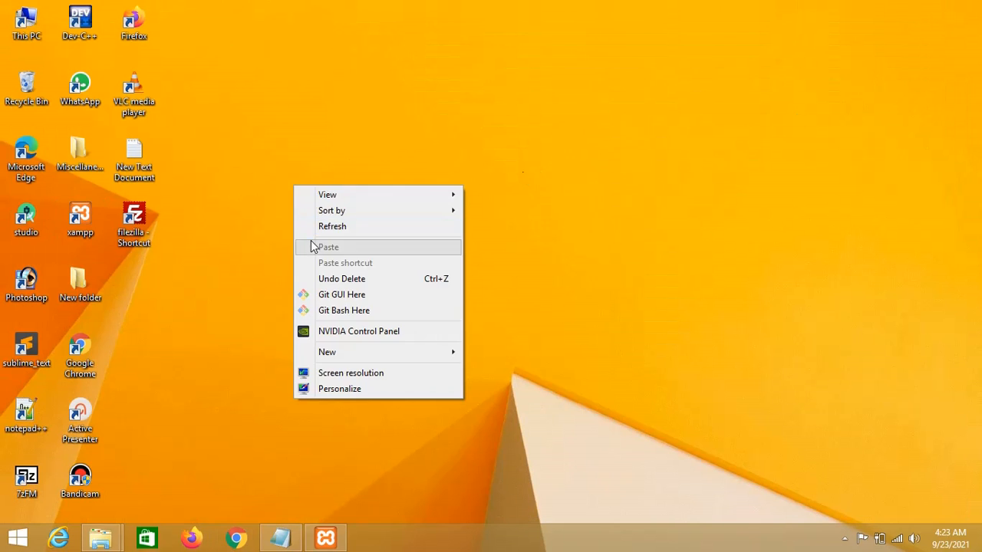
right_click(282, 221)
left_click(290, 261)
right_click(268, 230)
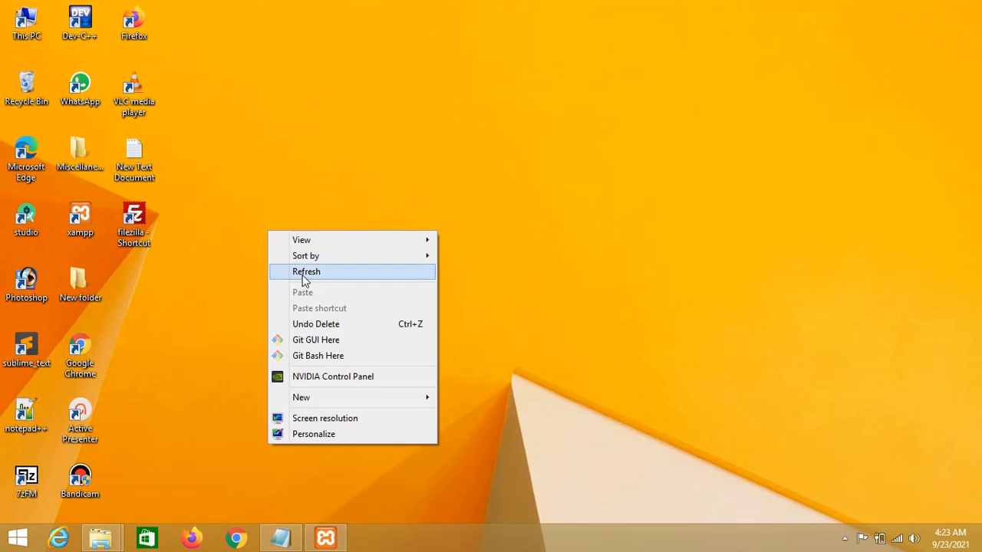
left_click(302, 274)
left_click(238, 539)
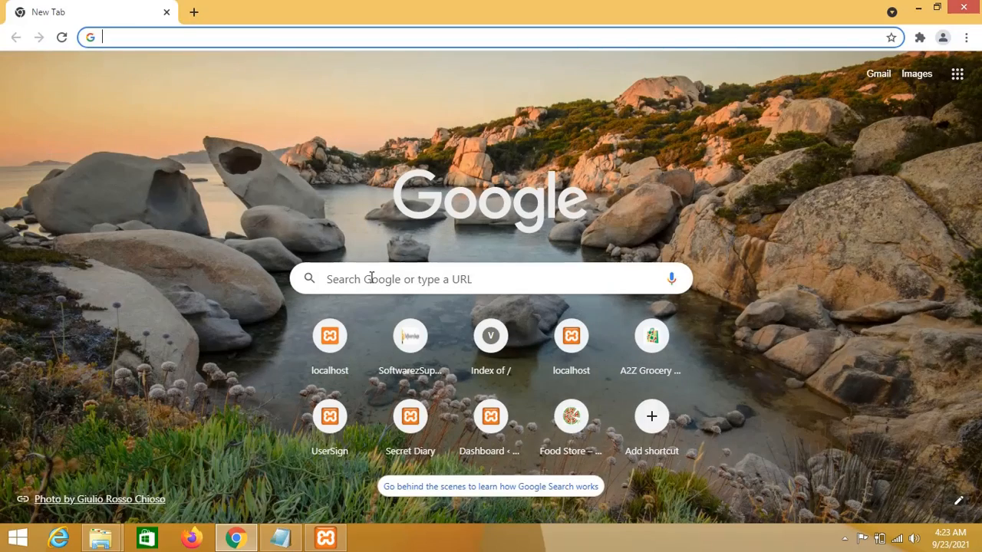
Load the XAMPP welcome page at localhost and scroll down to its Bitnami applications section.
left_click(914, 7)
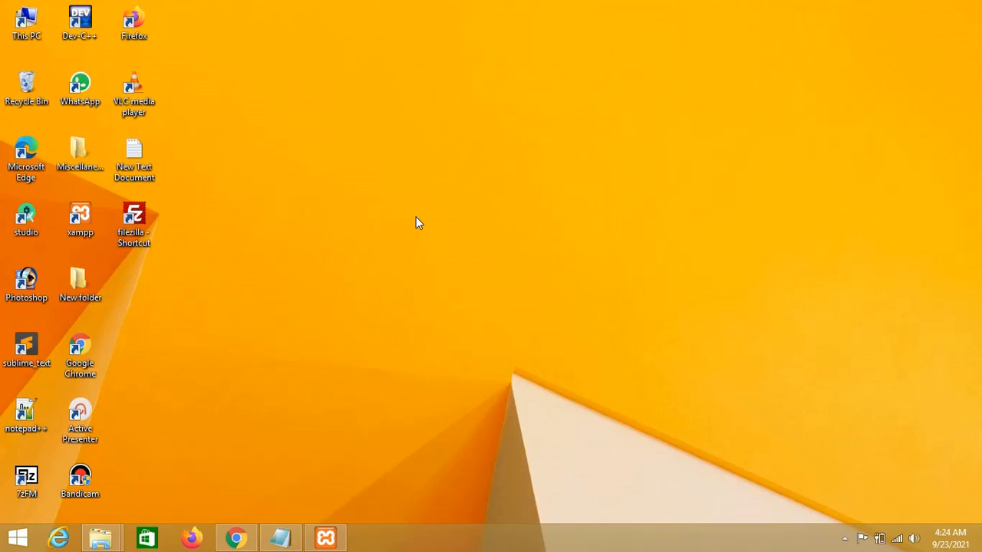
left_click(235, 538)
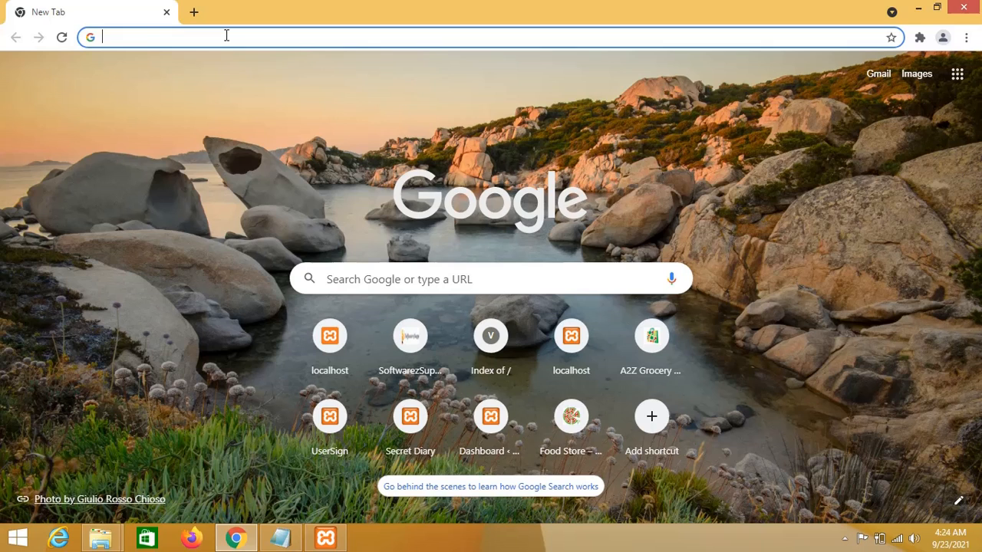
type("l")
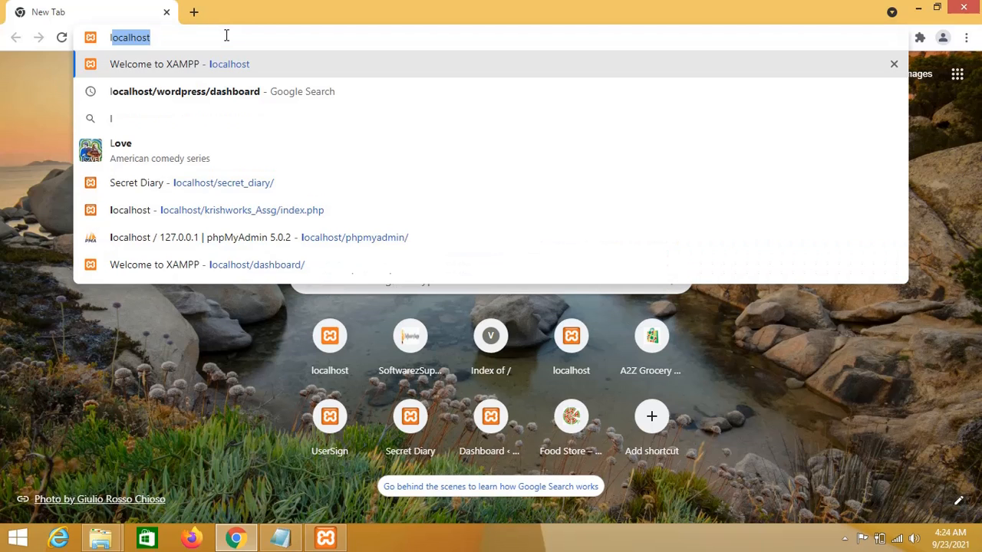
type("ocalhost")
key("Return")
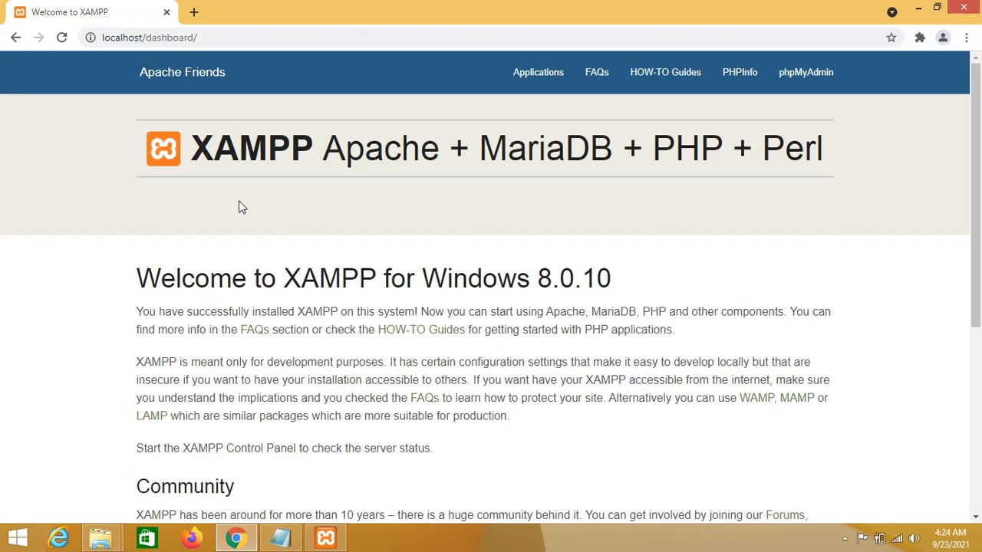
scroll(851, 425, "down", 4)
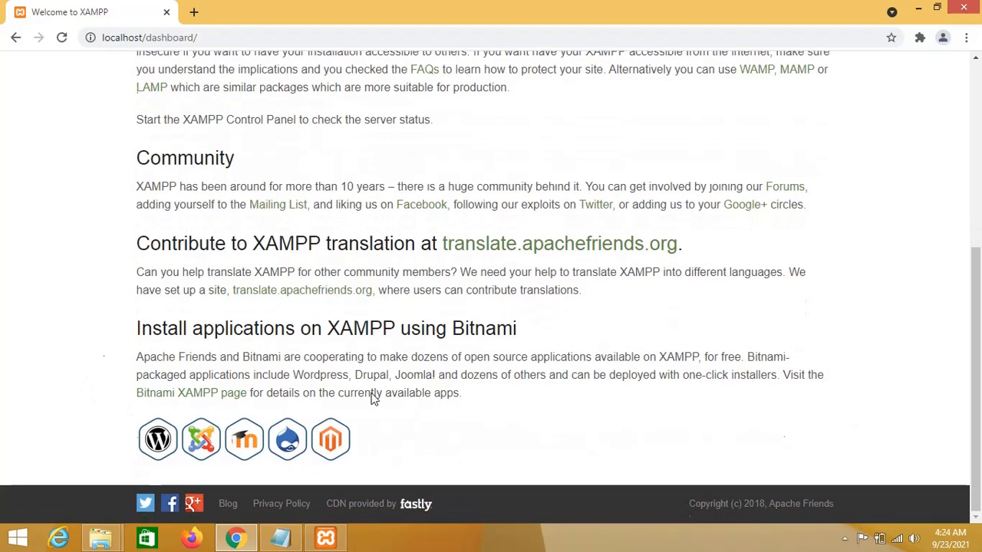
scroll(62, 314, "up", 4)
scroll(60, 315, "down", 4)
scroll(54, 311, "up", 4)
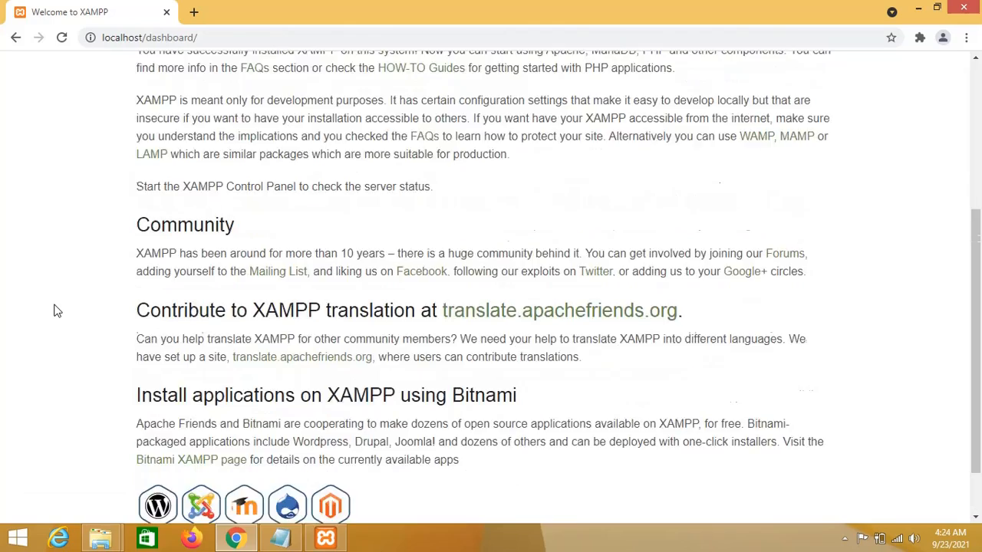
scroll(53, 311, "down", 4)
scroll(53, 311, "up", 4)
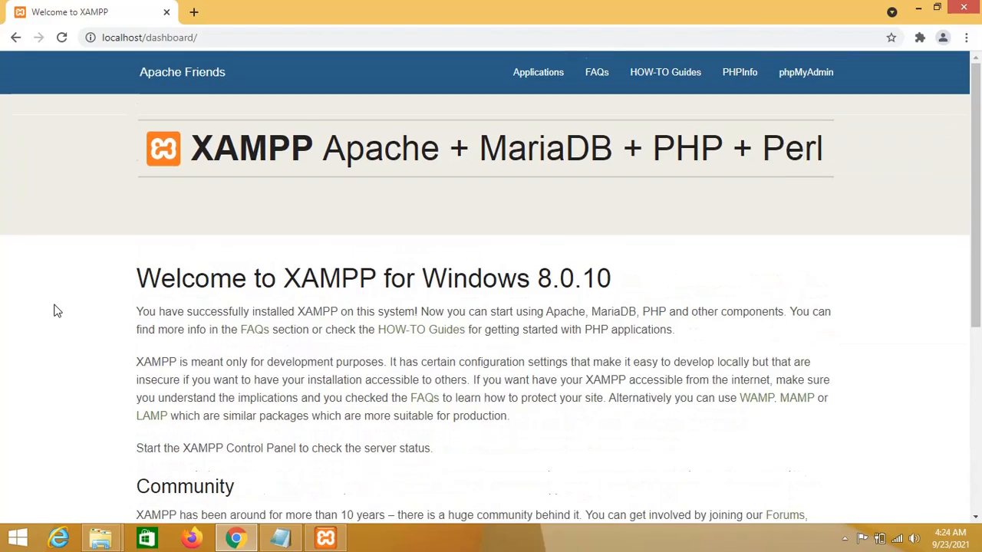
scroll(265, 329, "down", 4)
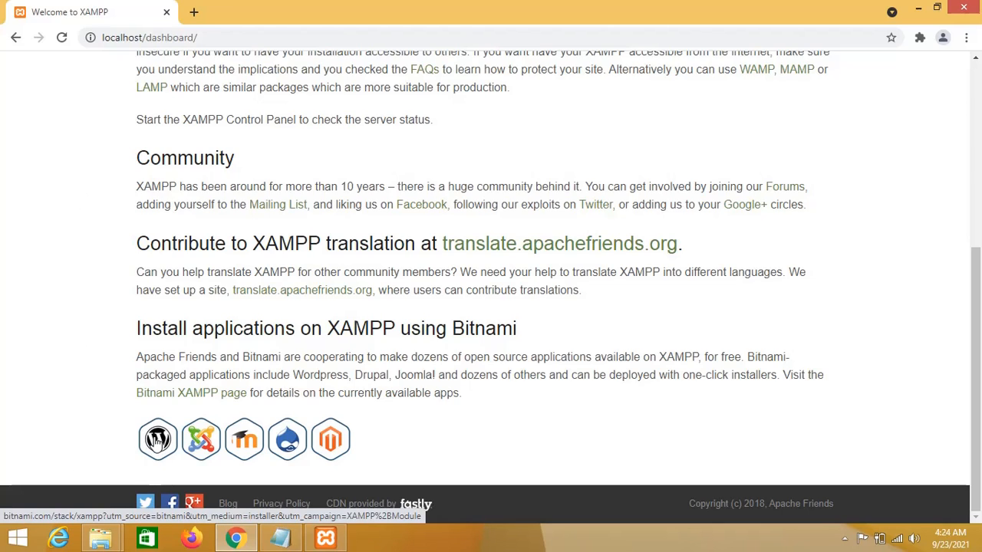
Open Bitnami's WordPress for XAMPP page and find the WordPress 5.8.1 Windows module download.
left_click(157, 438)
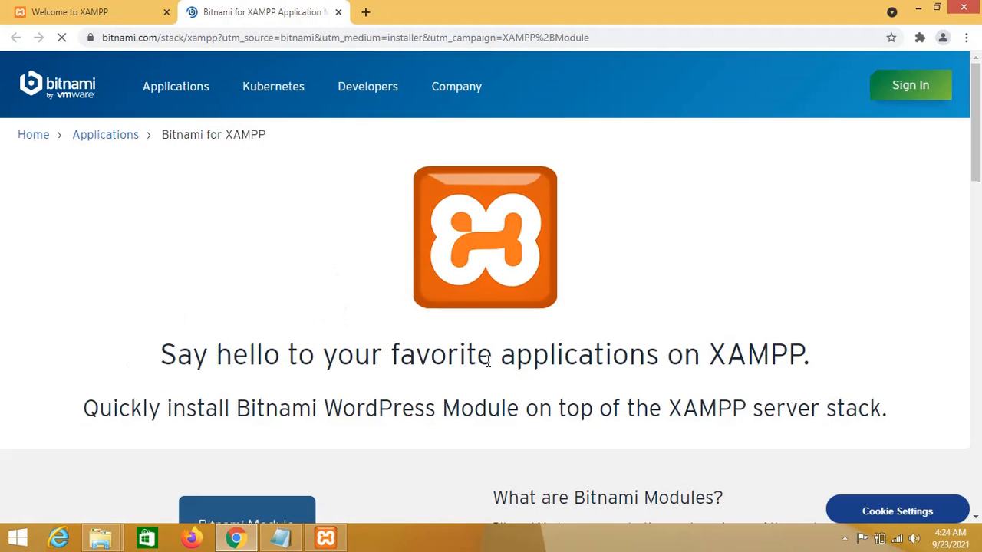
scroll(728, 291, "down", 5)
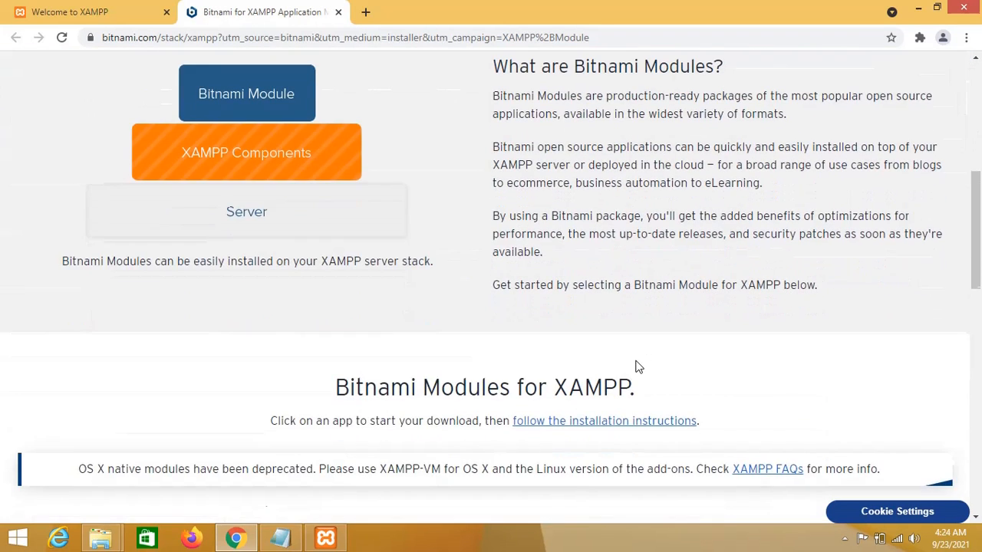
scroll(637, 366, "down", 10)
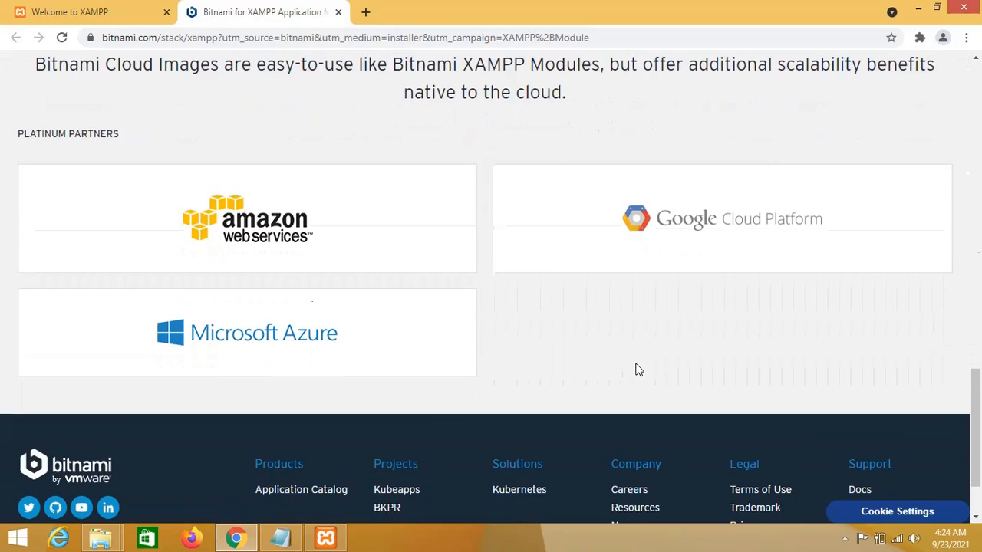
scroll(635, 362, "up", 7)
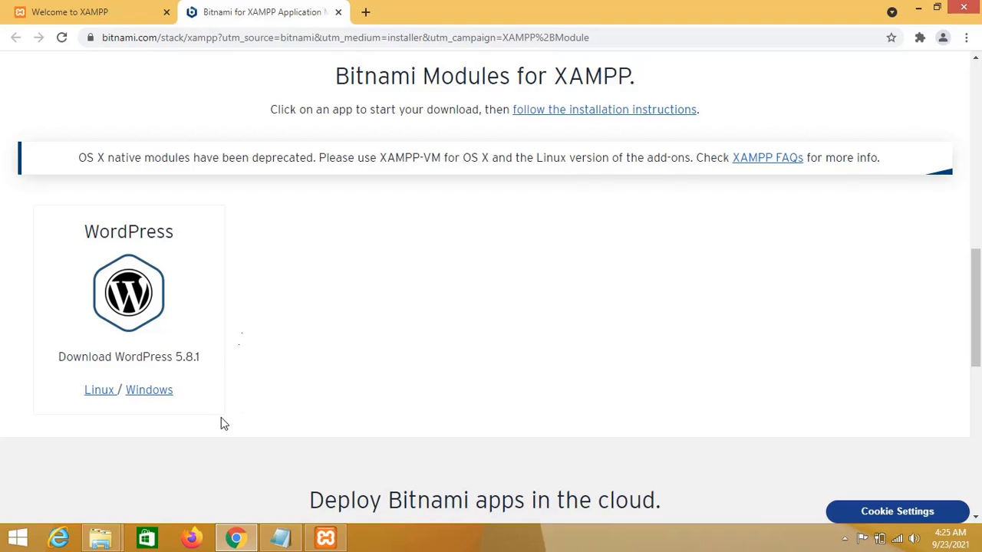
left_click(145, 393)
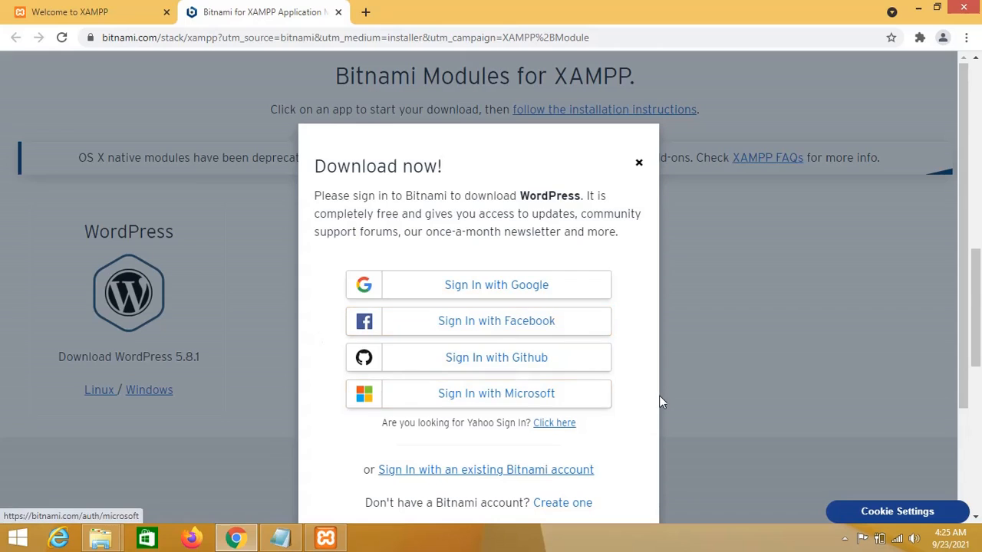
scroll(640, 404, "down", 2)
scroll(640, 404, "up", 2)
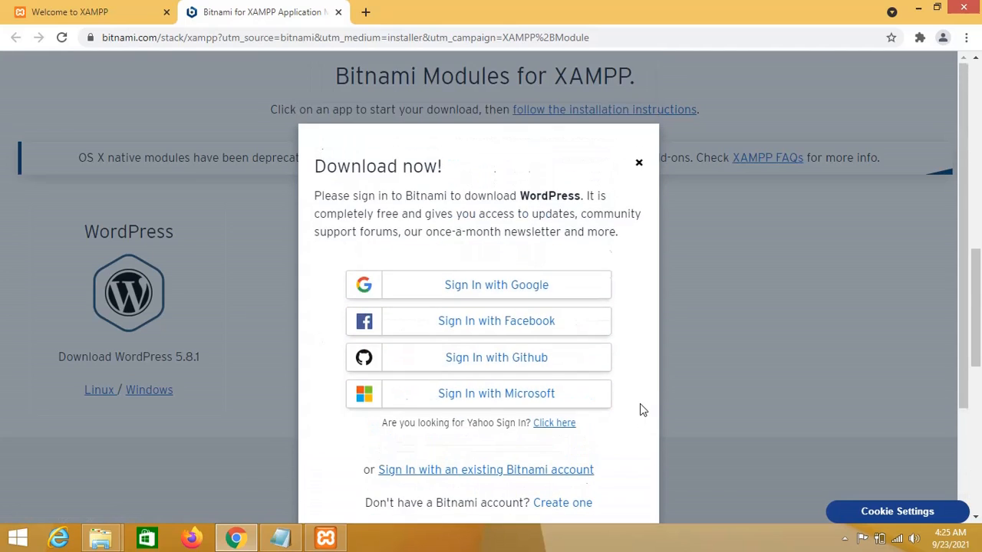
scroll(640, 404, "down", 1)
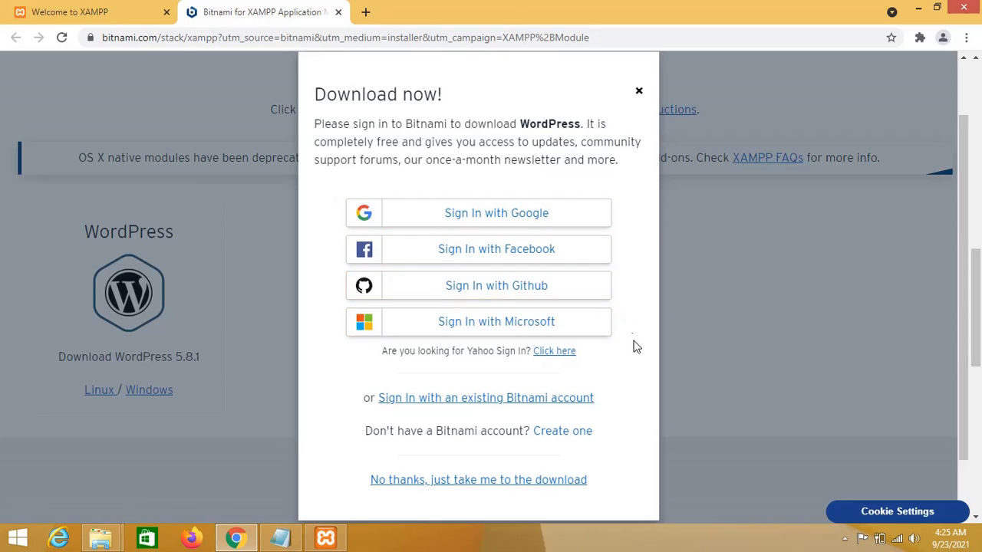
scroll(633, 347, "down", 1)
scroll(634, 347, "up", 1)
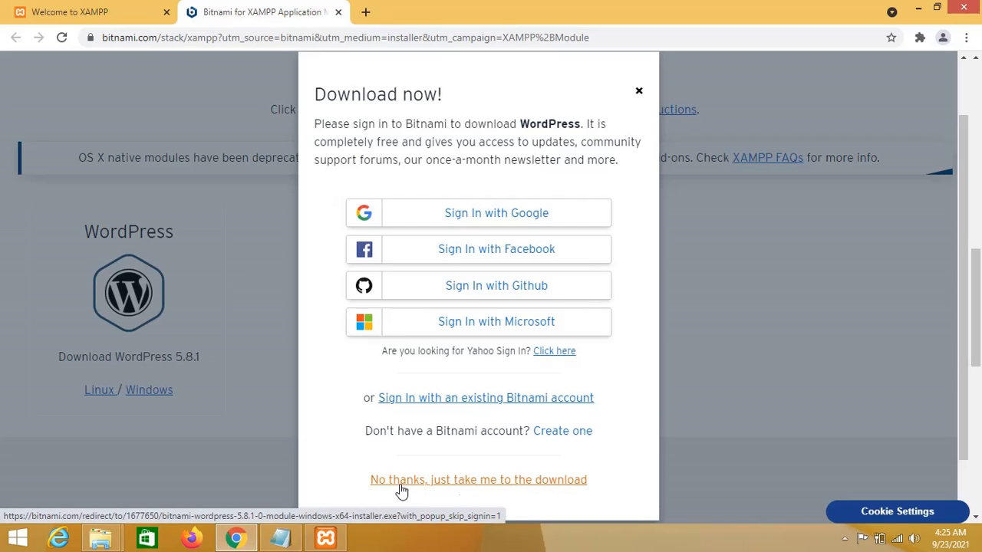
Start the WordPress installer download without signing in, then pause it at 44.3 MB.
left_click(474, 482)
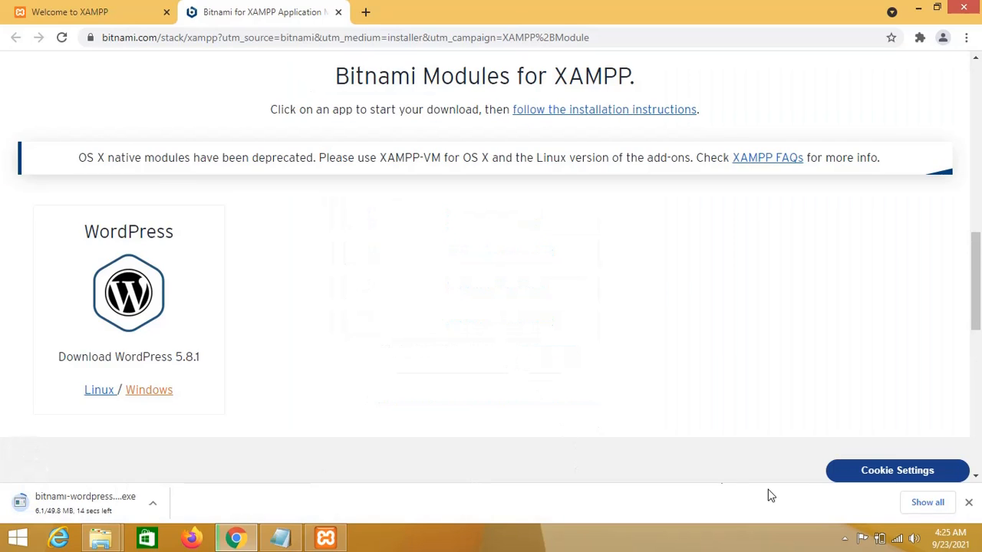
left_click(923, 505)
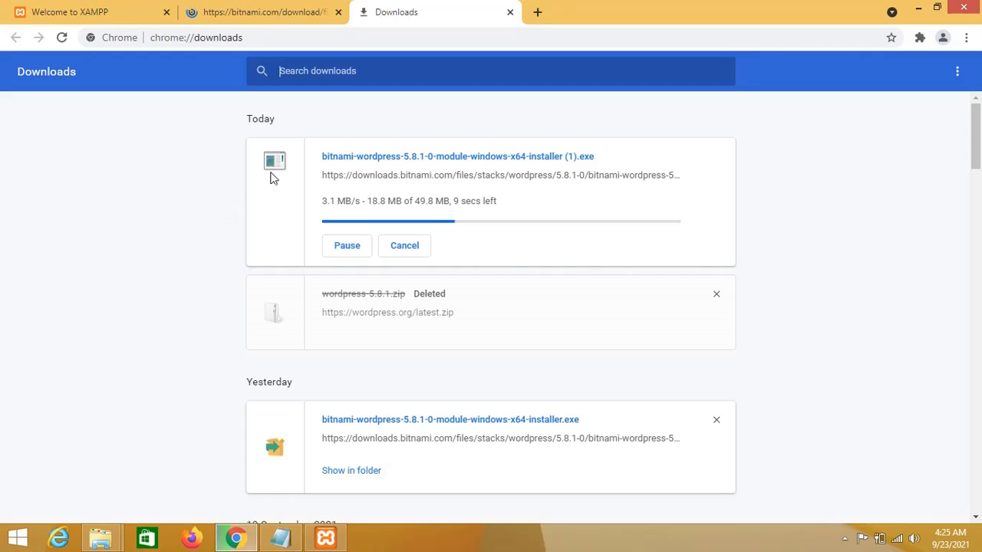
left_click(345, 254)
left_click(345, 253)
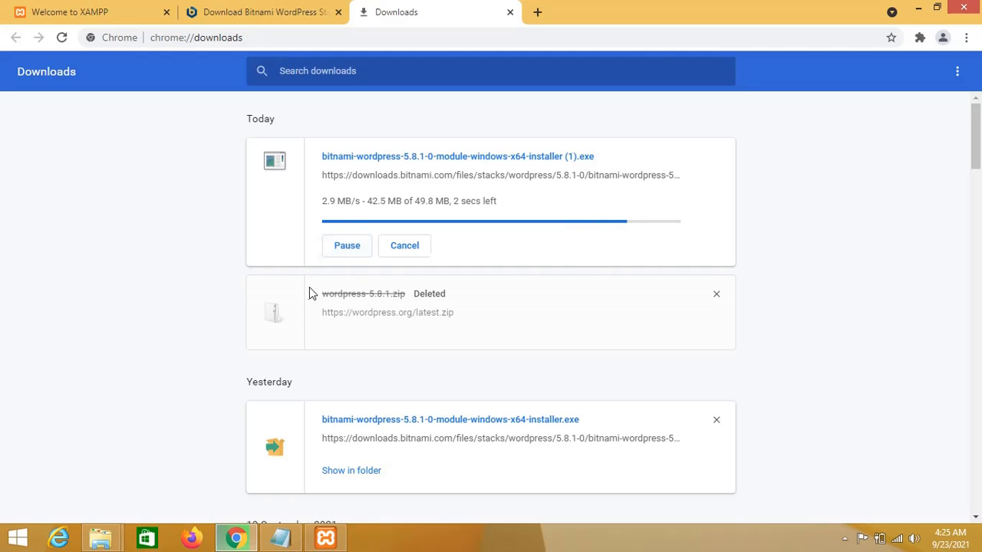
left_click(344, 256)
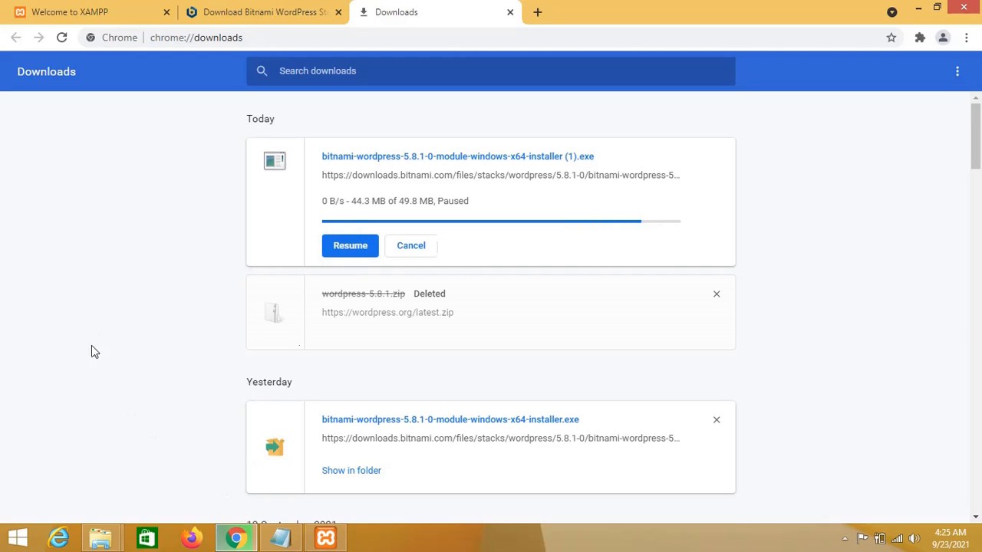
Run bitnami-wordpress-5.8.1-0-module-windows-x64-installer from the Downloads folder in File Explorer.
left_click(918, 8)
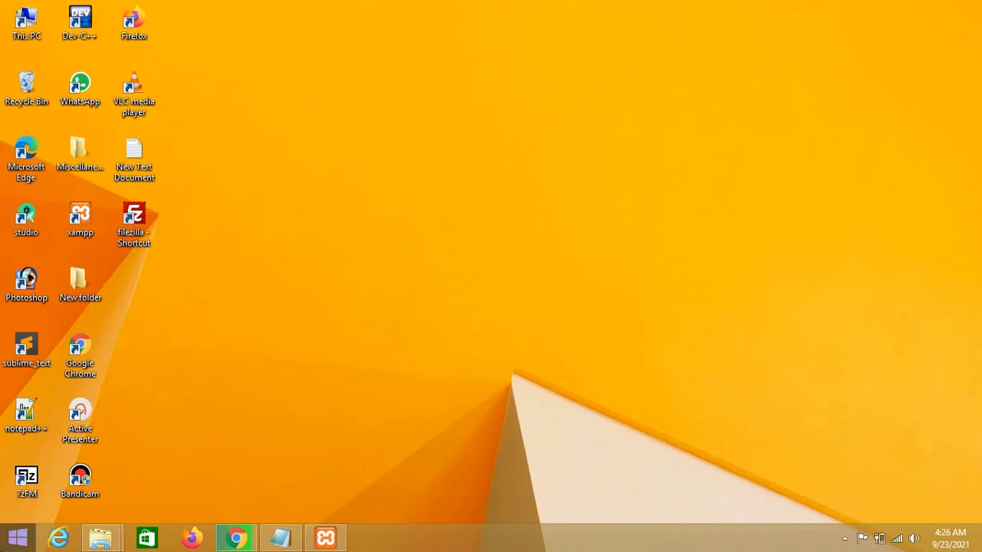
mouse_move(90, 541)
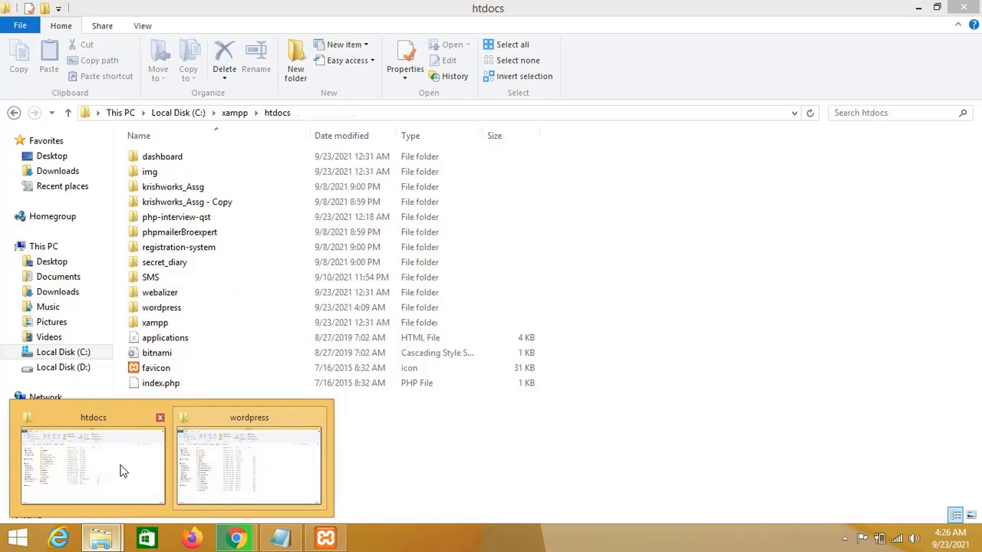
left_click(119, 469)
left_click(66, 171)
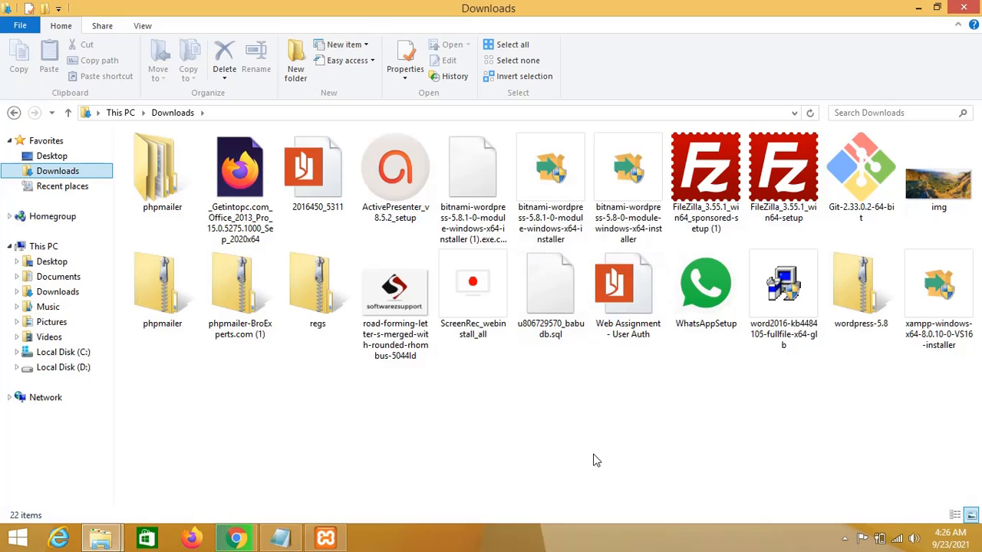
double_click(534, 217)
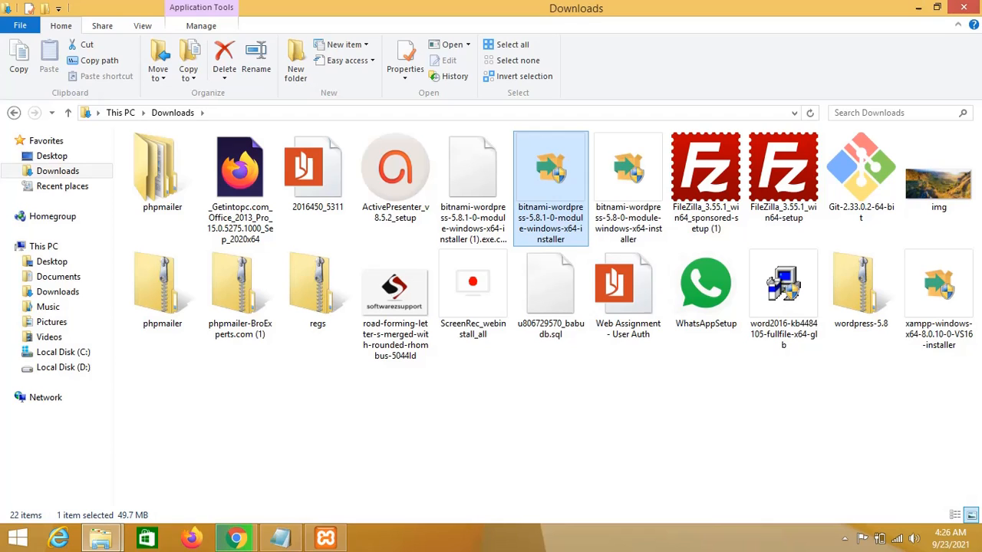
left_click(919, 7)
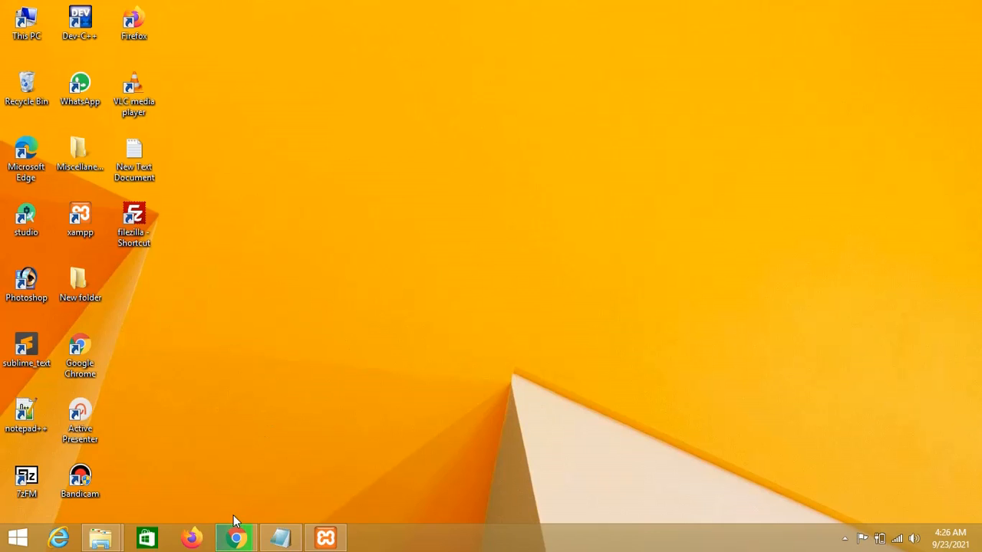
Close Chrome's downloads tab and minimise the browser to reveal the installer's language prompt.
mouse_move(238, 536)
left_click(264, 483)
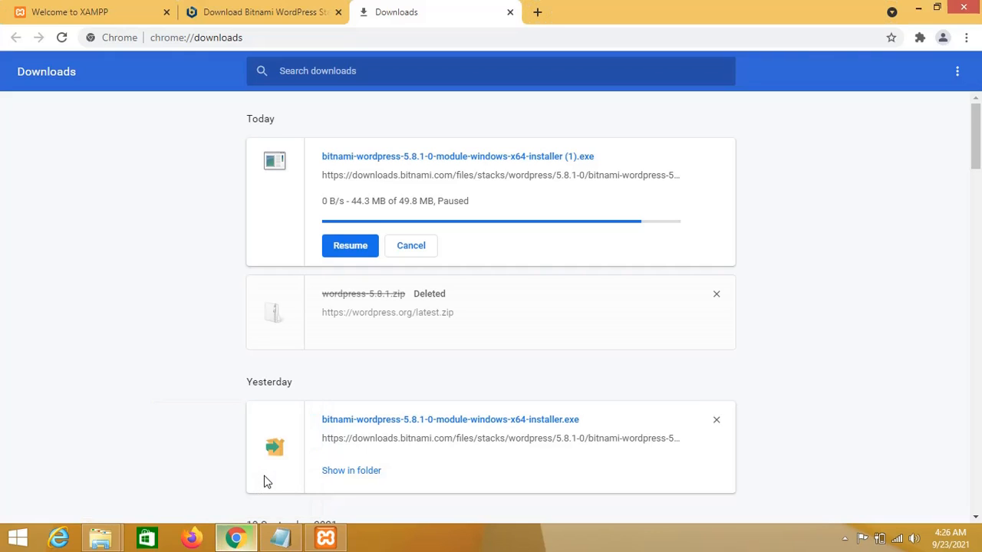
left_click(510, 12)
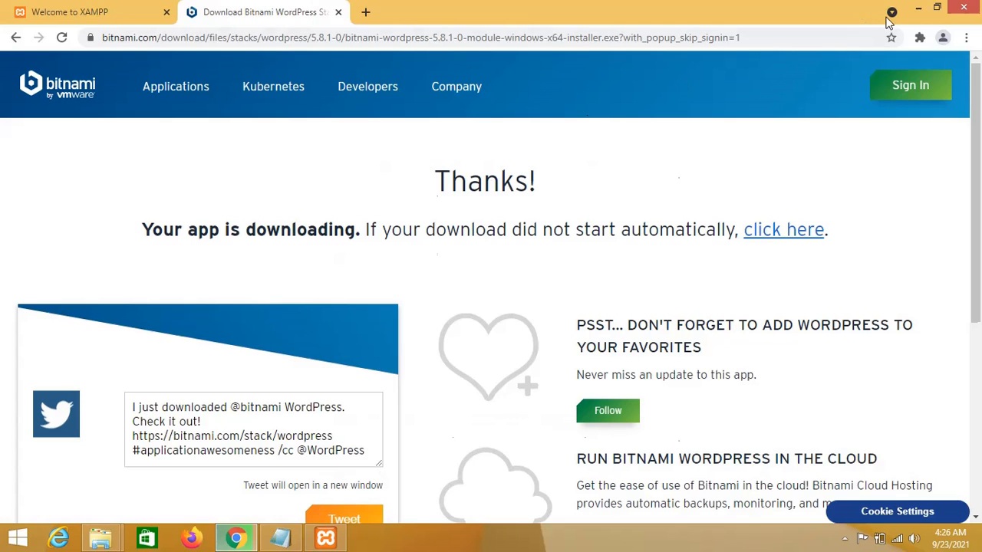
left_click(918, 7)
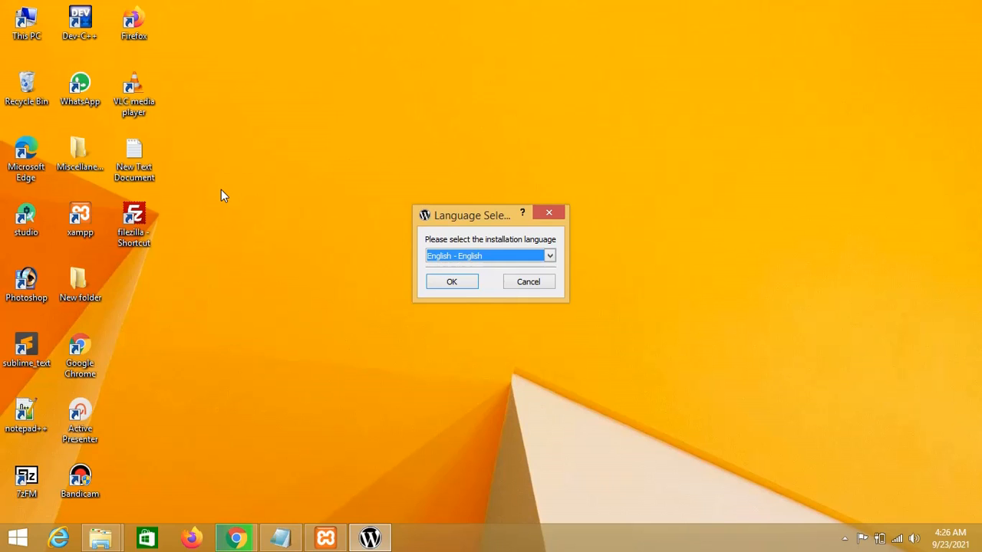
Choose English - English as the setup language and continue past the welcome page.
left_click(452, 282)
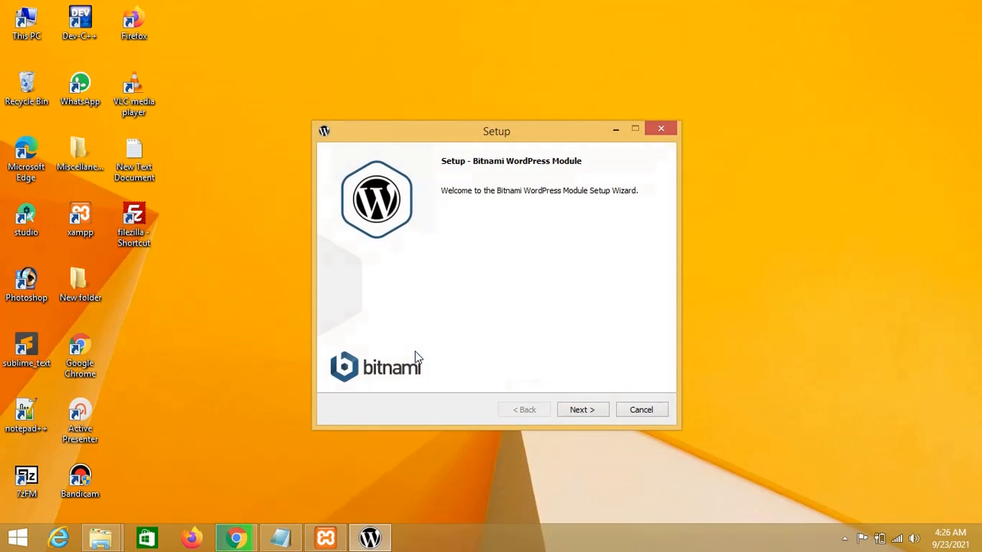
left_click(581, 411)
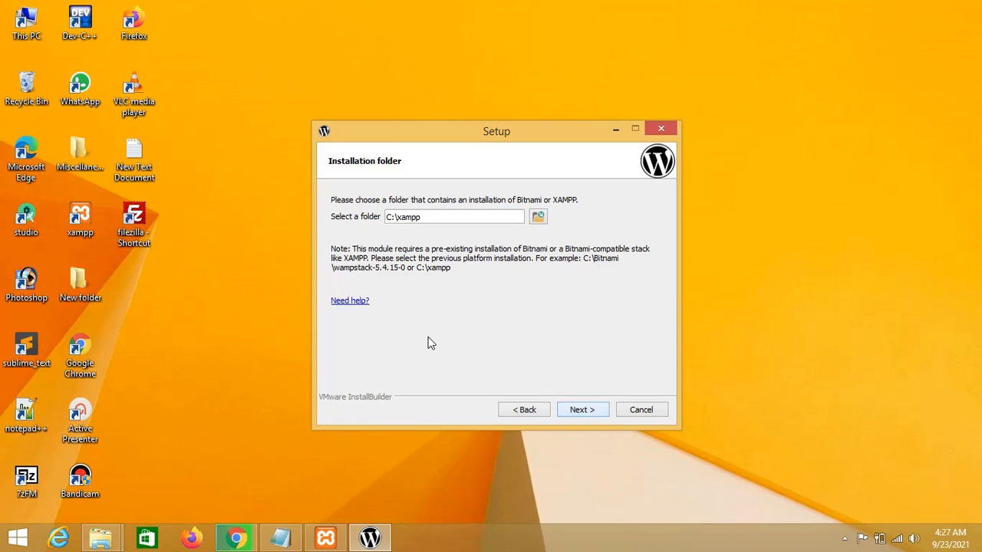
Keep C:\xampp as the install folder and set the admin's real name to root.
key("Return")
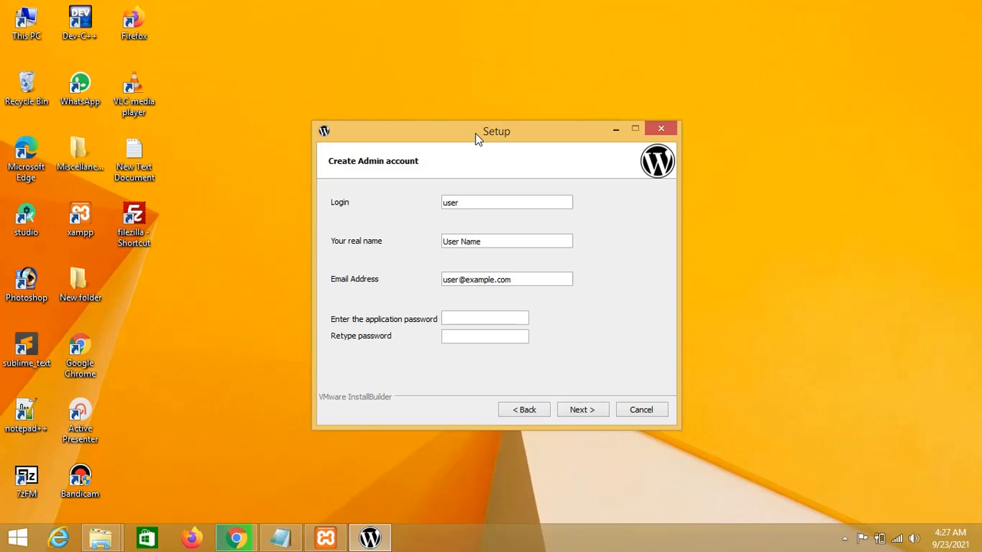
left_click_drag(476, 138, 445, 110)
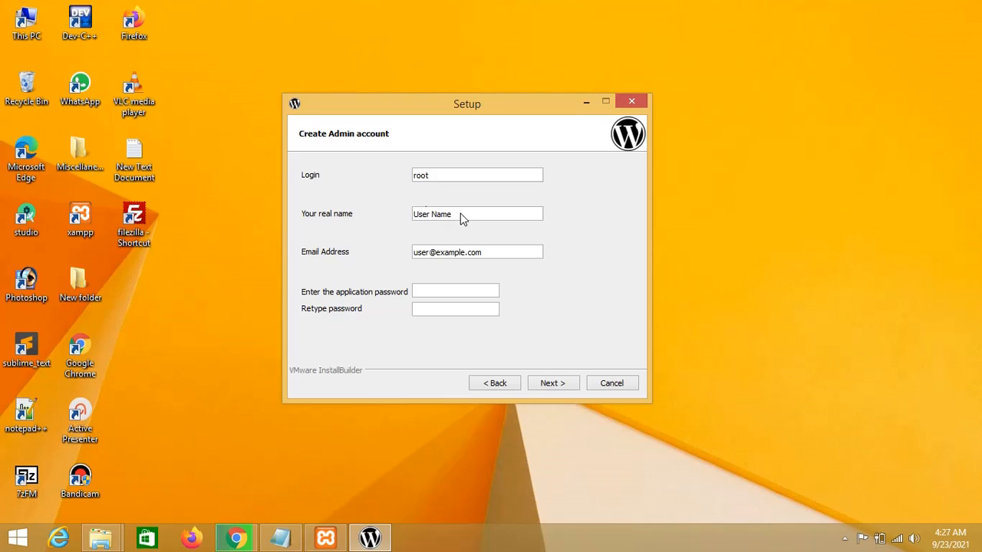
left_click_drag(461, 214, 401, 214)
key("BackSpace")
type("root")
Enter the admin e-mail address and the password twice, then submit the account details.
triple_click(441, 259)
key("BackSpace")
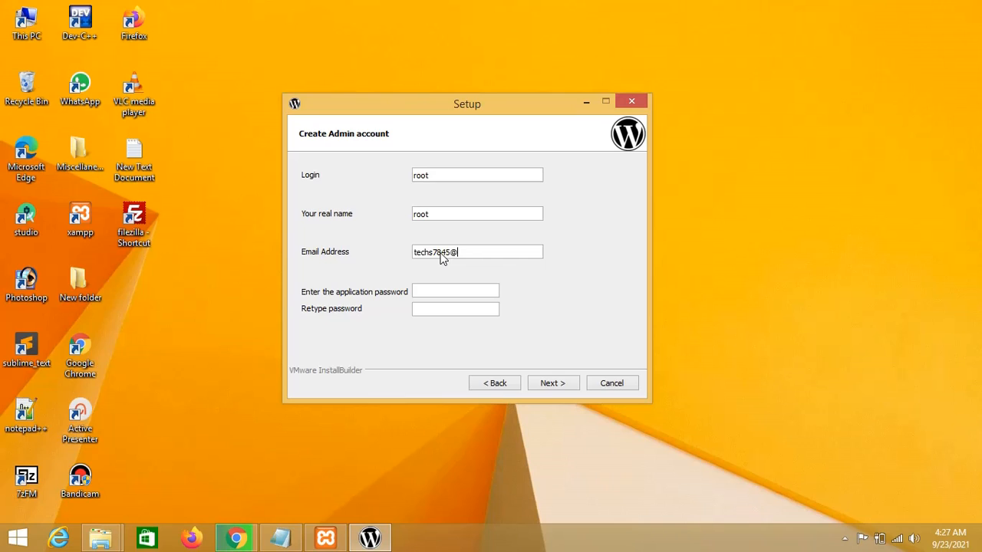
left_click(456, 291)
type("root12")
left_click(449, 309)
type("root12")
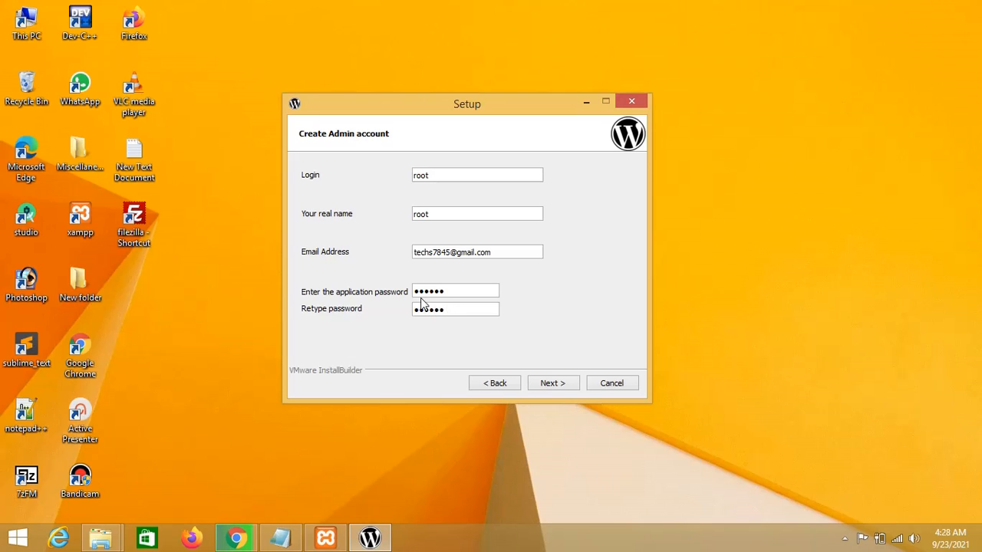
left_click(565, 386)
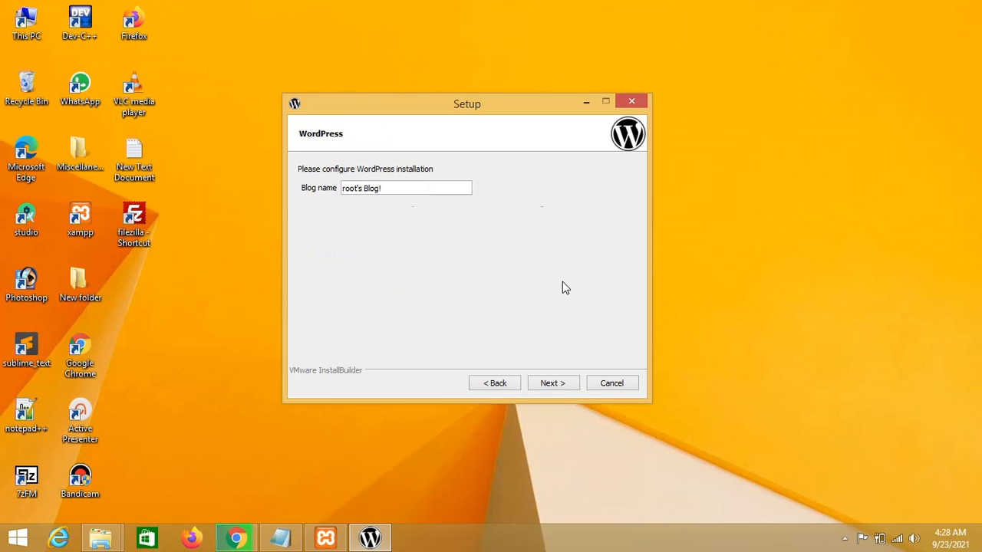
Keep blog name root's Blog!, skip mail support and cloud deployment to reach Ready to Install.
left_click(549, 384)
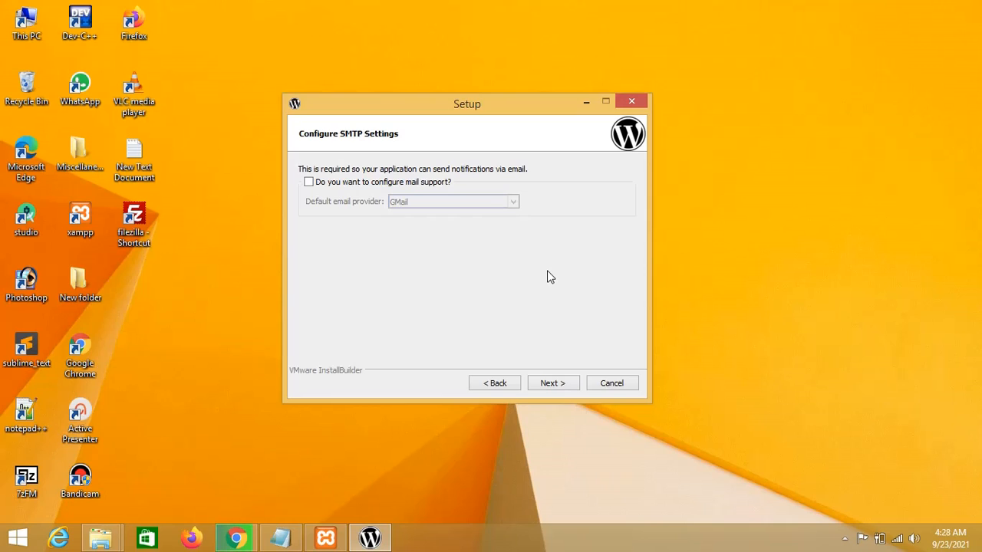
left_click(550, 384)
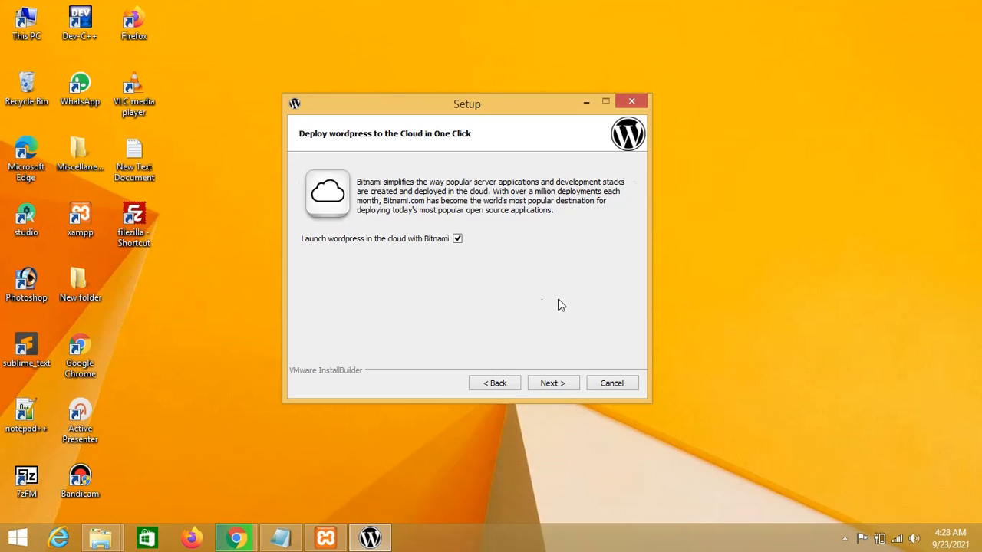
left_click(558, 388)
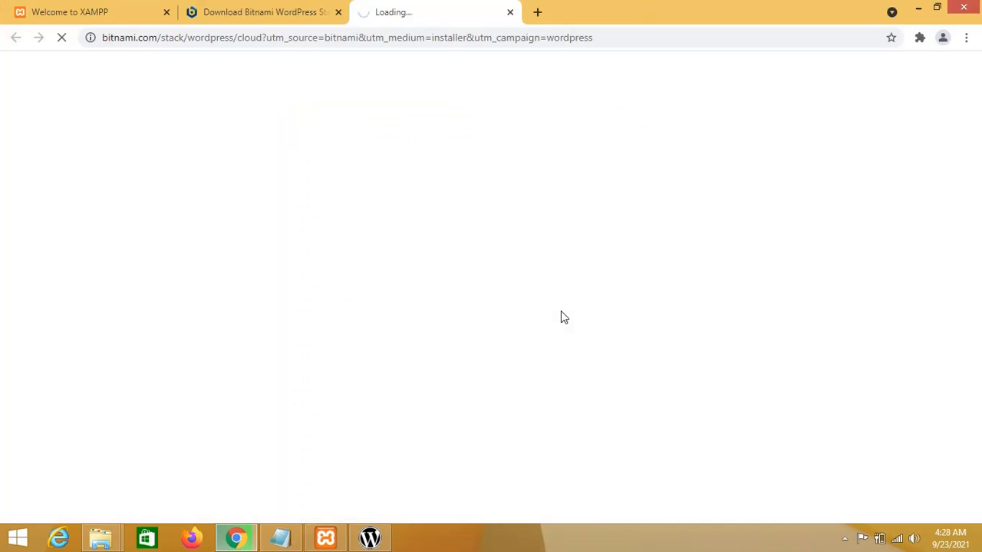
left_click(918, 8)
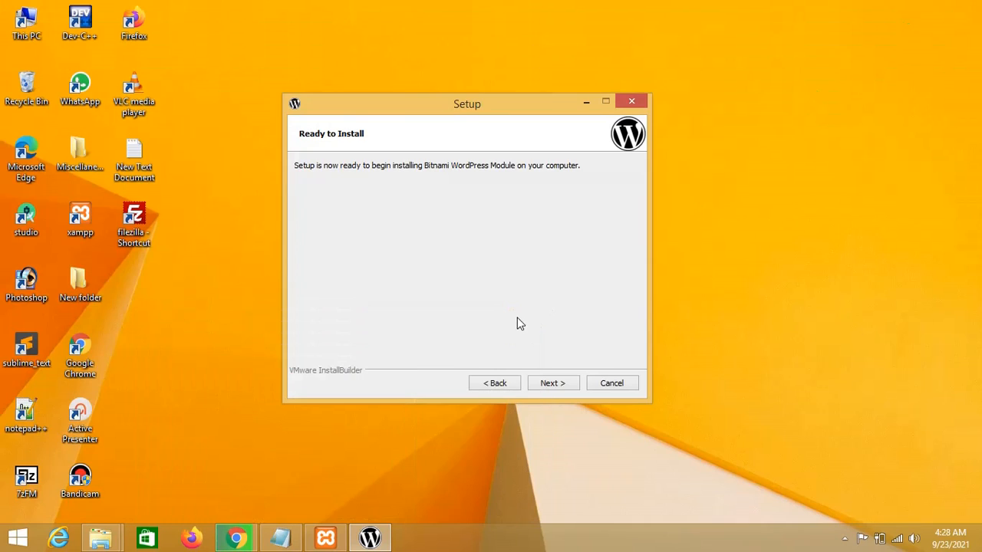
Start the WordPress module installation and let it run to the completion page, refreshing the desktop meanwhile.
left_click(549, 384)
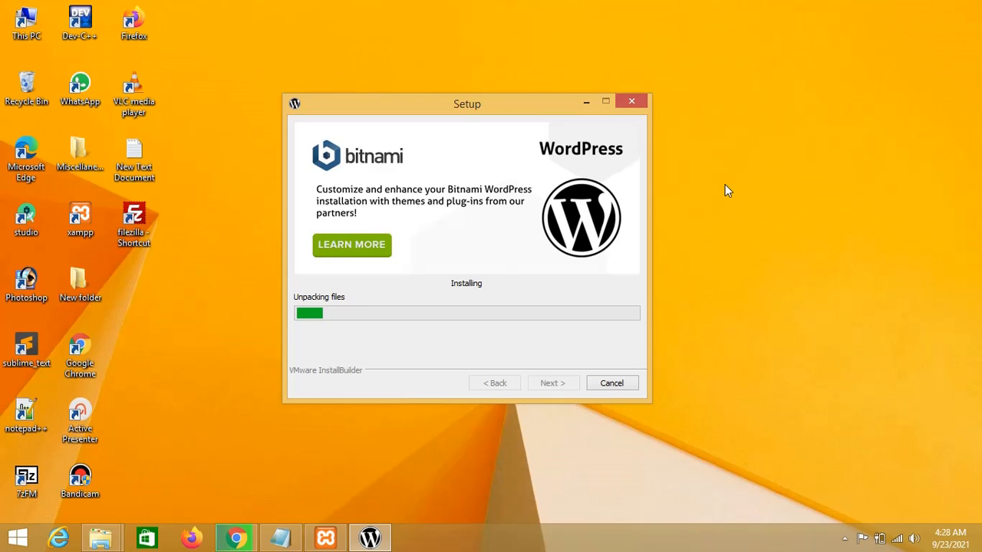
right_click(729, 159)
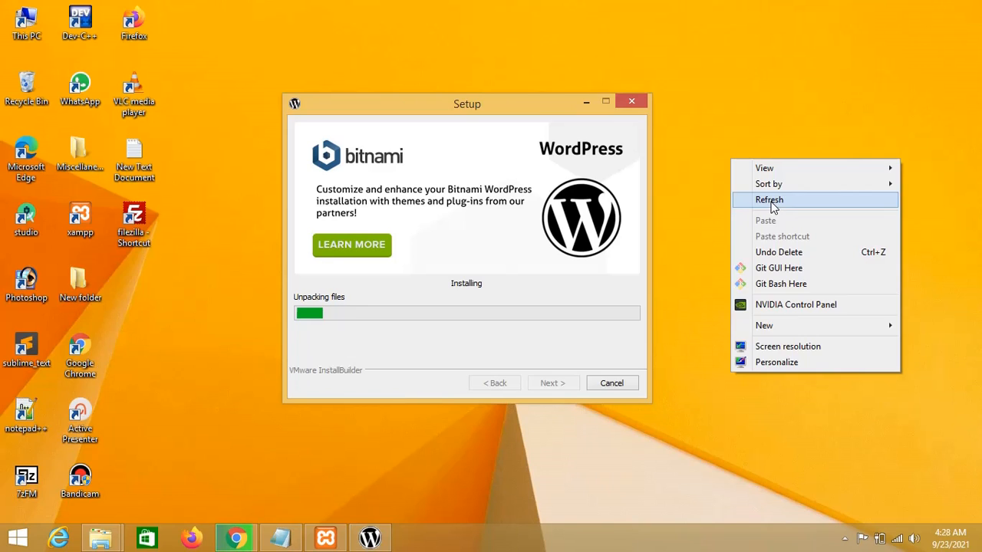
left_click(770, 201)
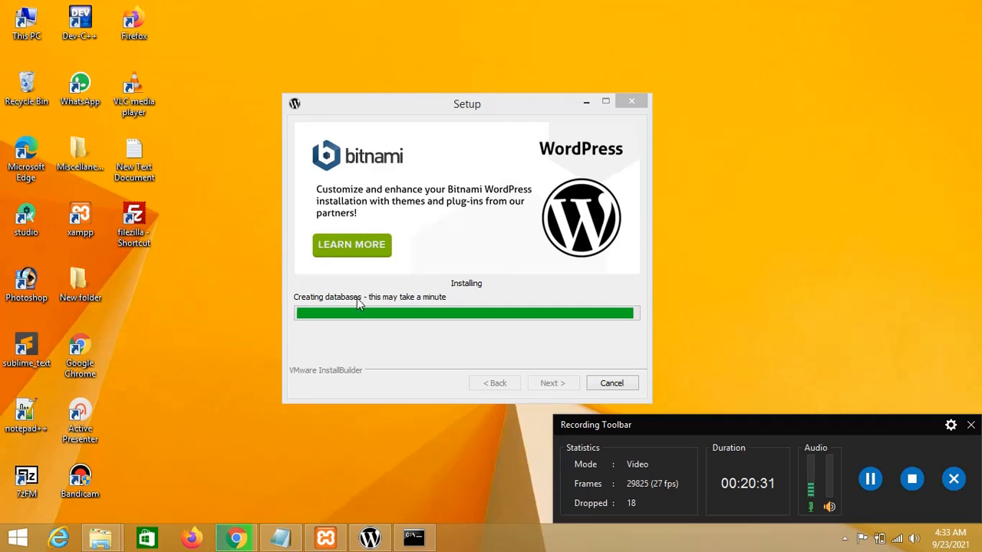
Finish the installer with launching enabled, opening root's Blog! at 127.0.0.1/wordpress.
left_click(844, 539)
left_click(855, 464)
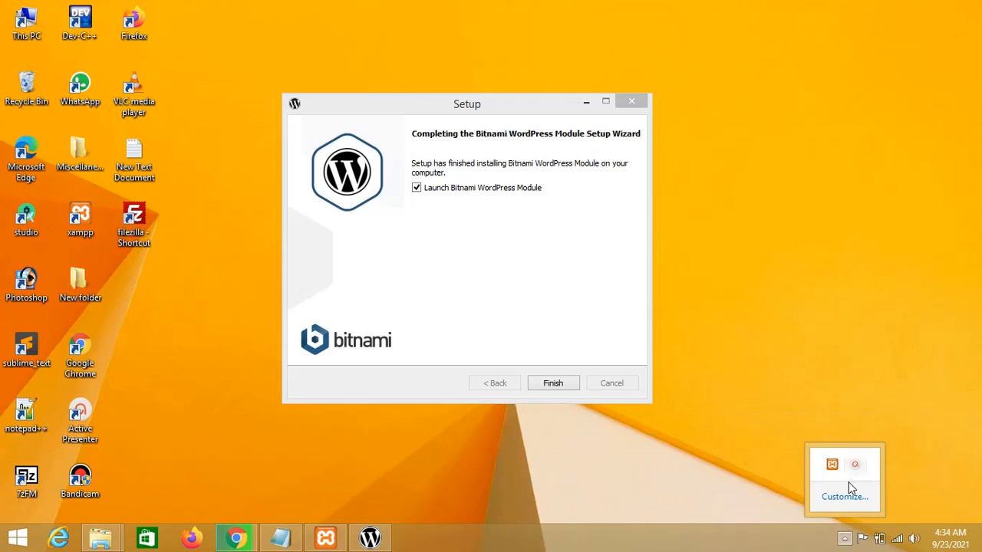
left_click(770, 460)
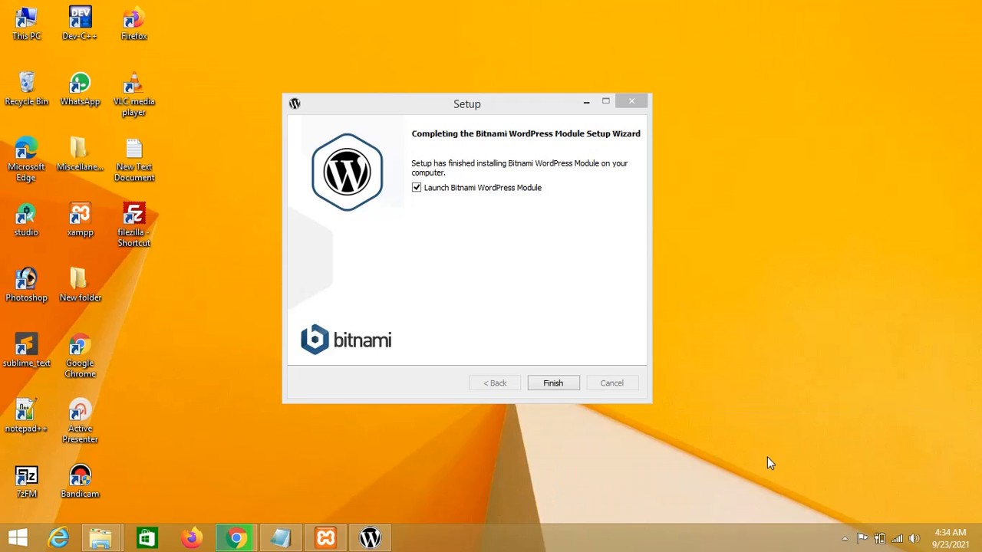
left_click(551, 381)
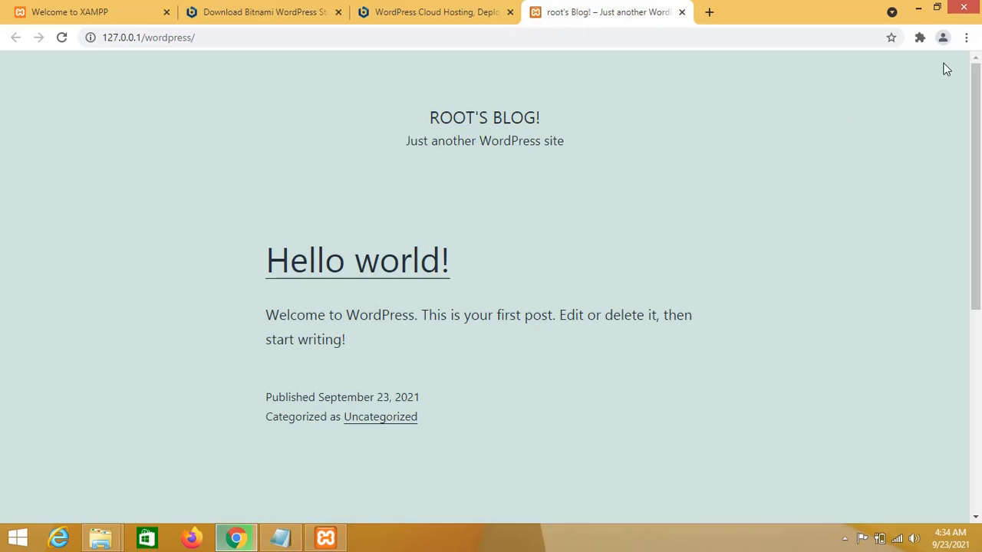
Load localhost in a new tab and go to phpMyAdmin from the XAMPP welcome page.
left_click(709, 12)
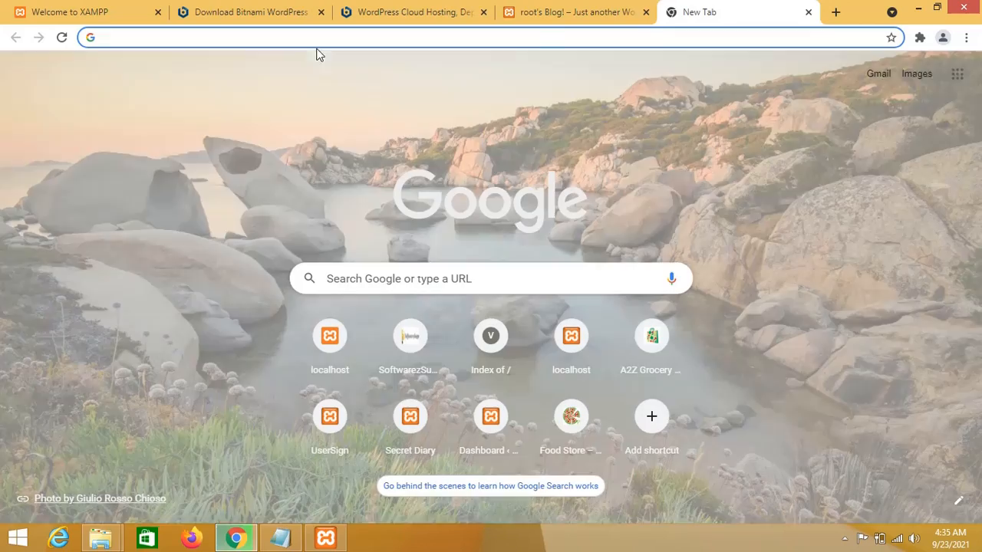
left_click(317, 38)
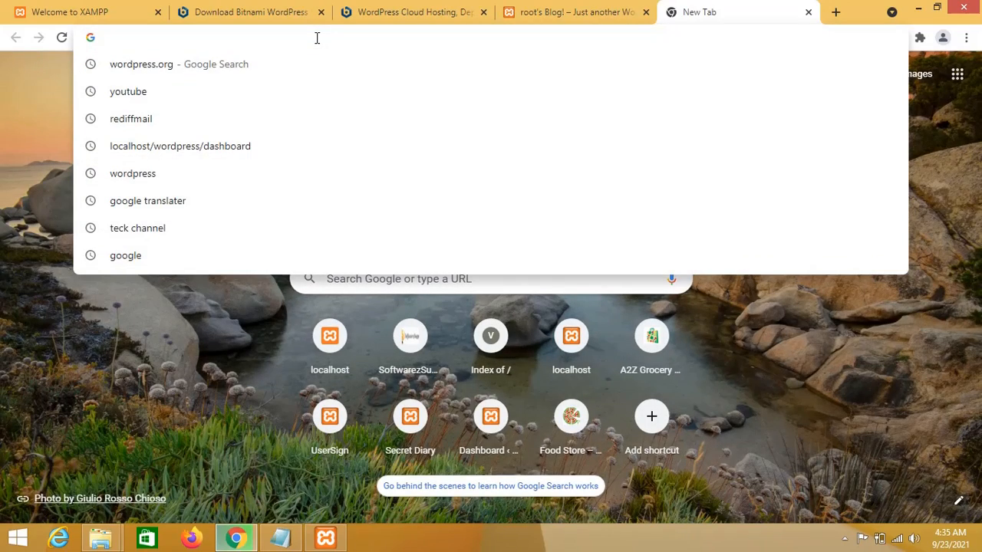
type("localhost")
key("Return")
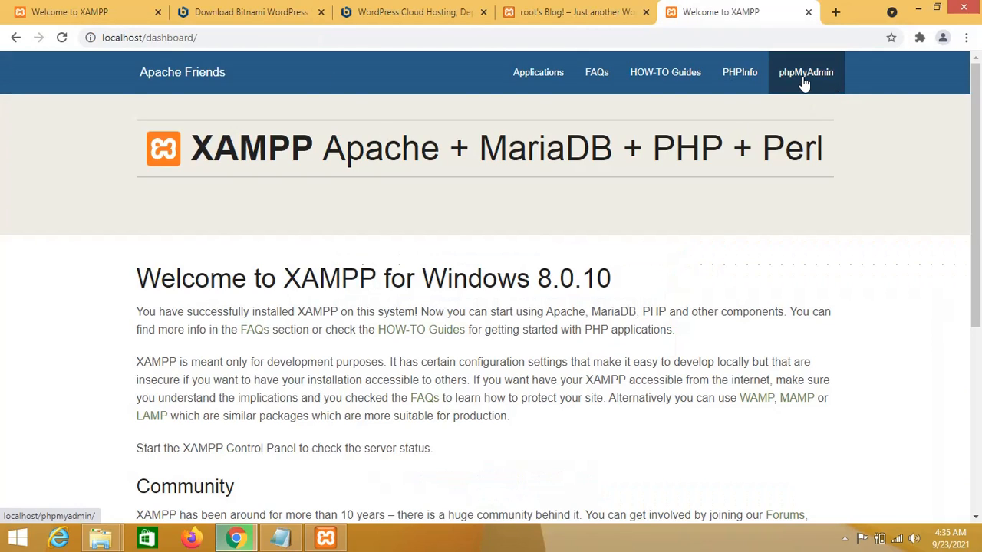
left_click(804, 83)
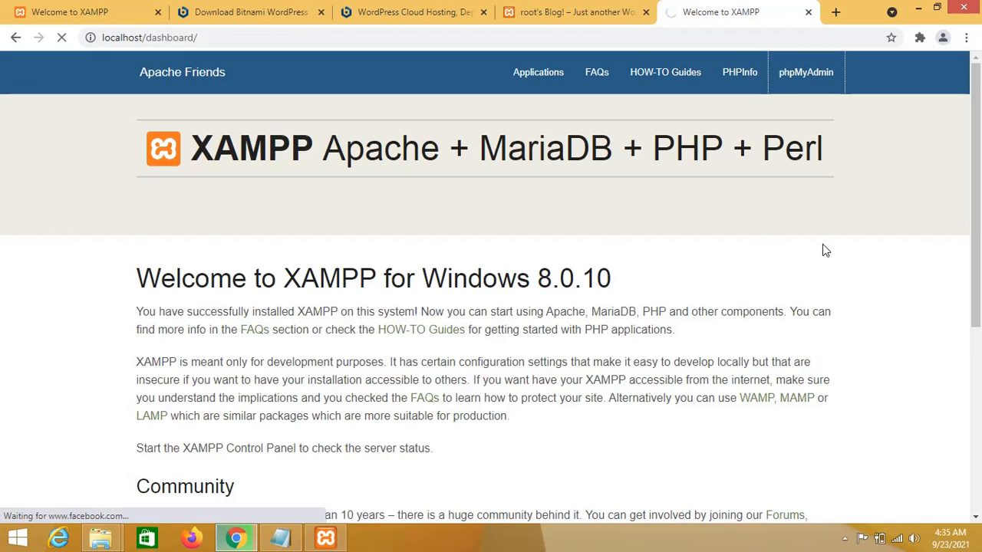
Inspect the bitnami_wordpress database's 12 wp_ tables, then switch back to the root's Blog! tab.
scroll(822, 249, "down", 1)
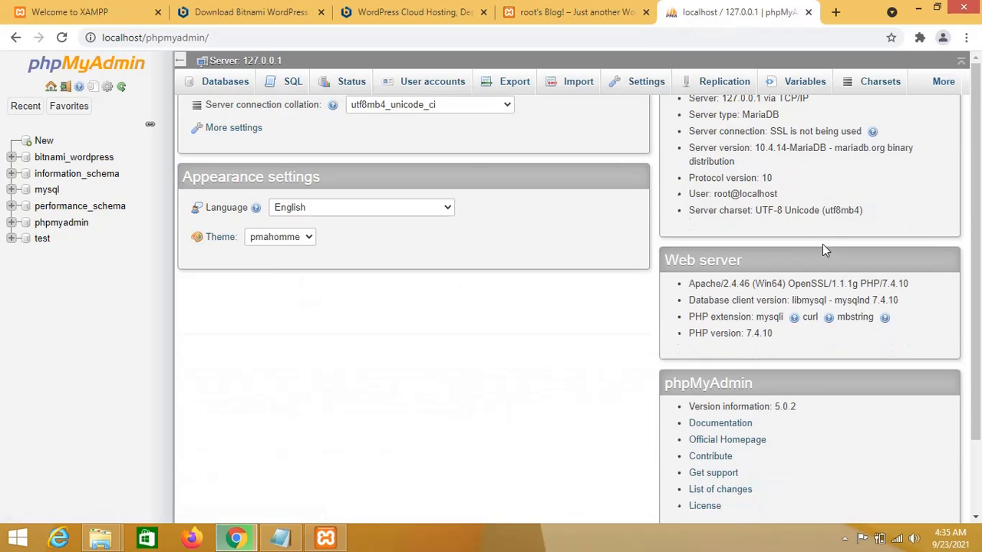
scroll(598, 251, "up", 1)
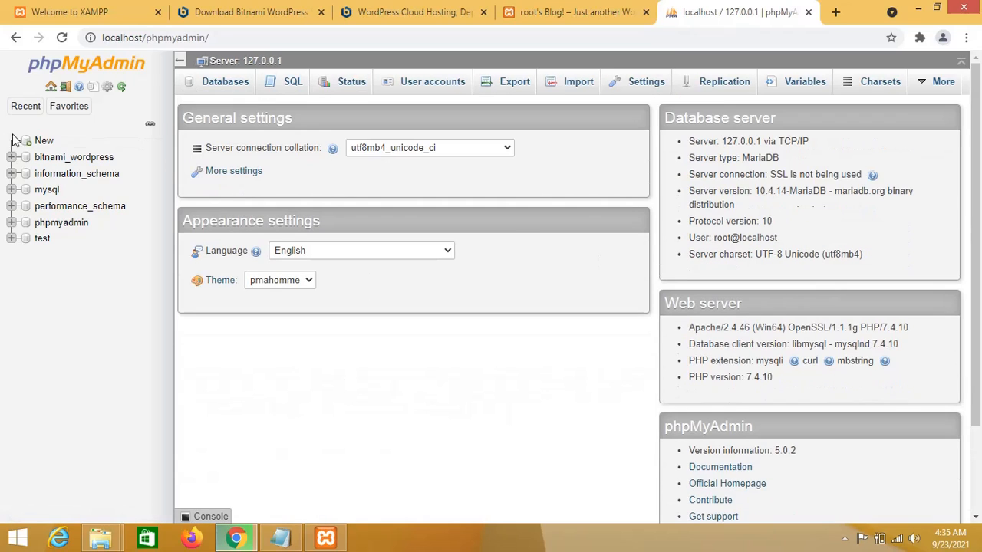
left_click(65, 159)
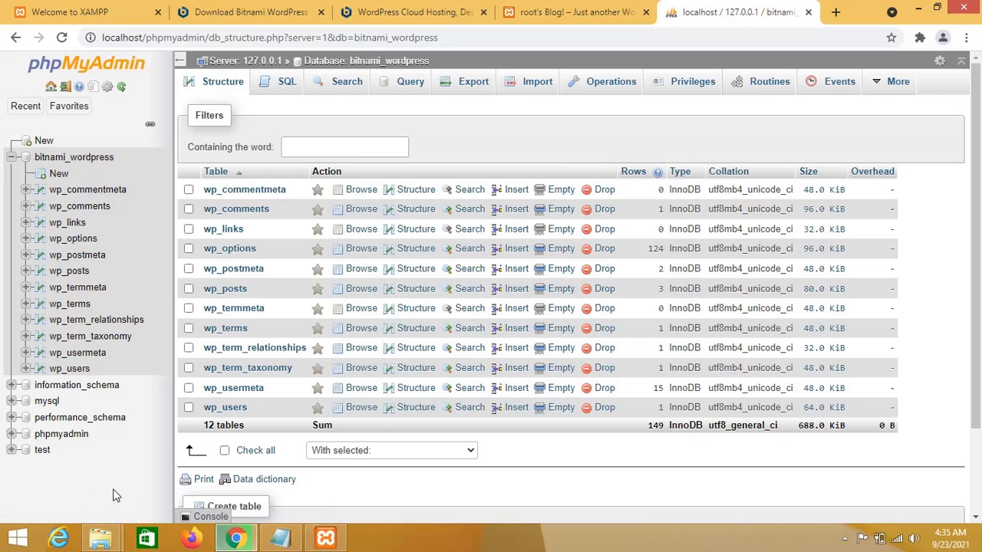
left_click(11, 157)
left_click(11, 157)
left_click(12, 158)
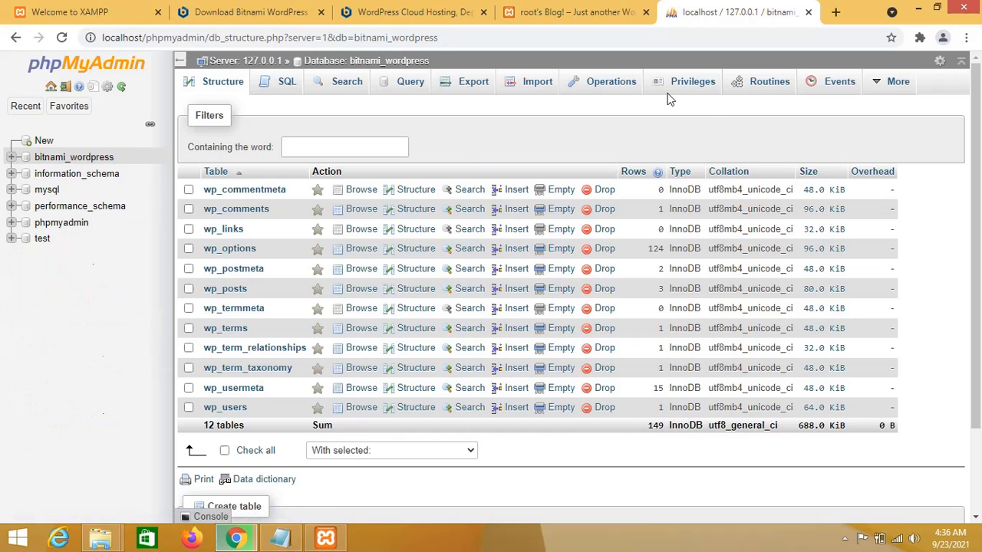
left_click(917, 9)
left_click(587, 10)
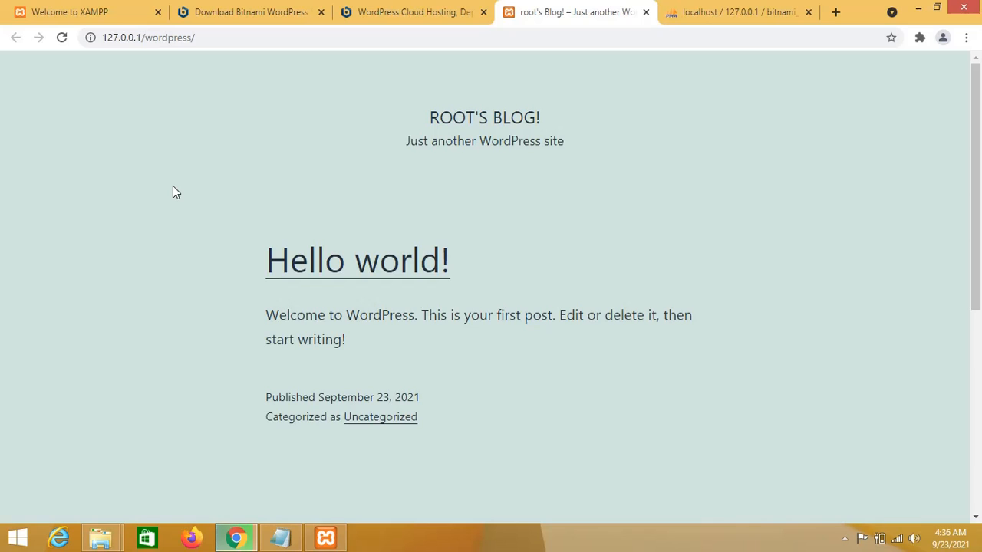
Change the address to 127.0.0.1/wordpress/dashboard, which redirects to the WordPress login page.
left_click(250, 38)
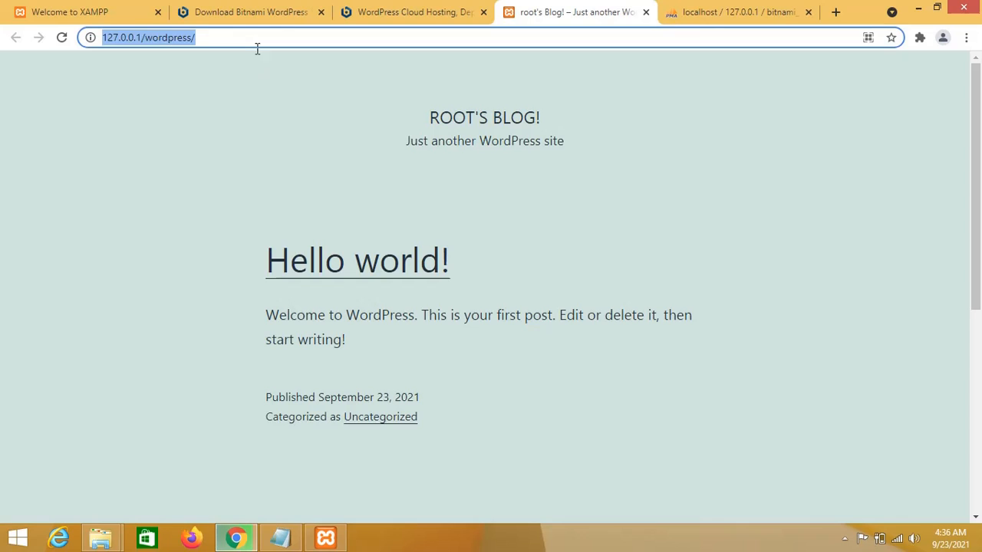
left_click(270, 35)
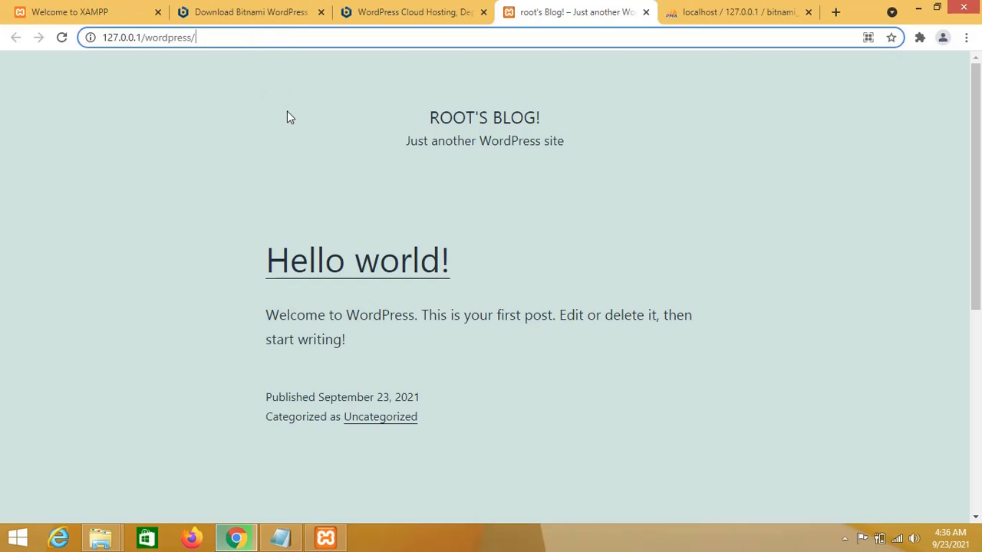
type("das")
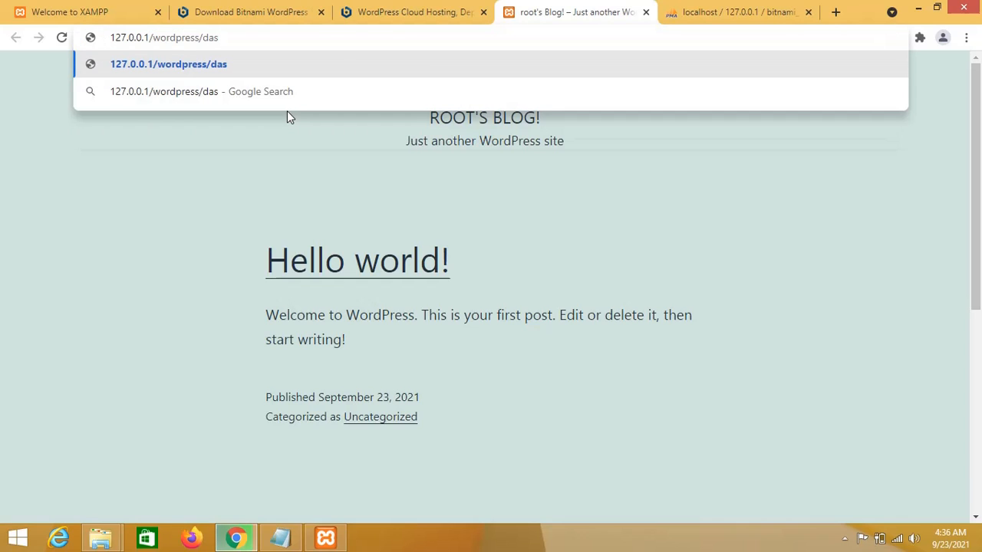
type("hboard")
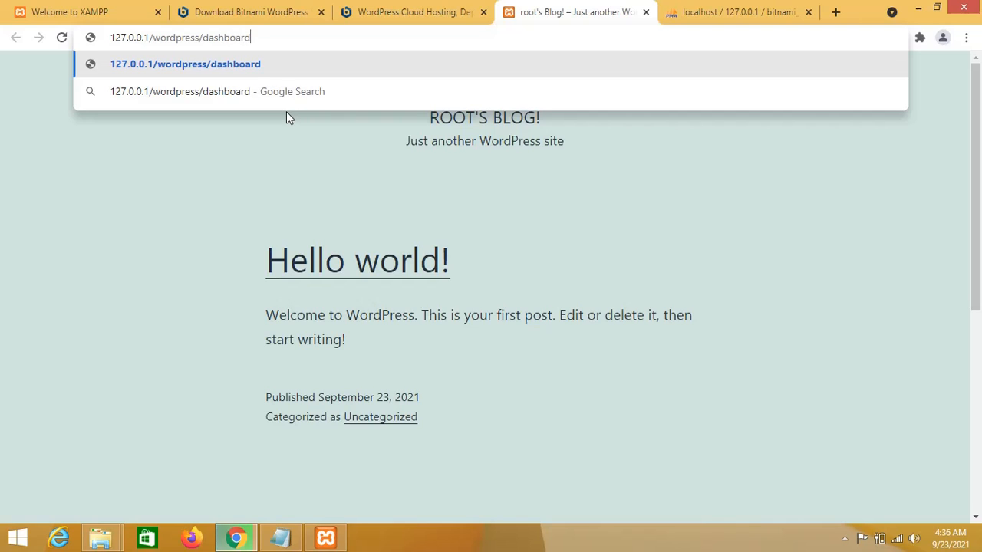
key("Return")
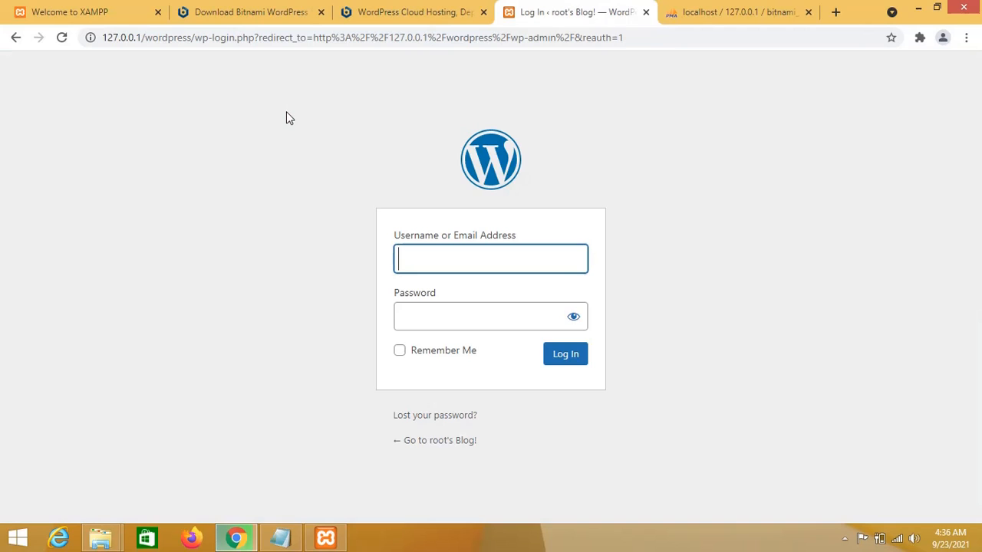
Log in with the saved admin username and the account password to reach the Dashboard.
left_click(672, 242)
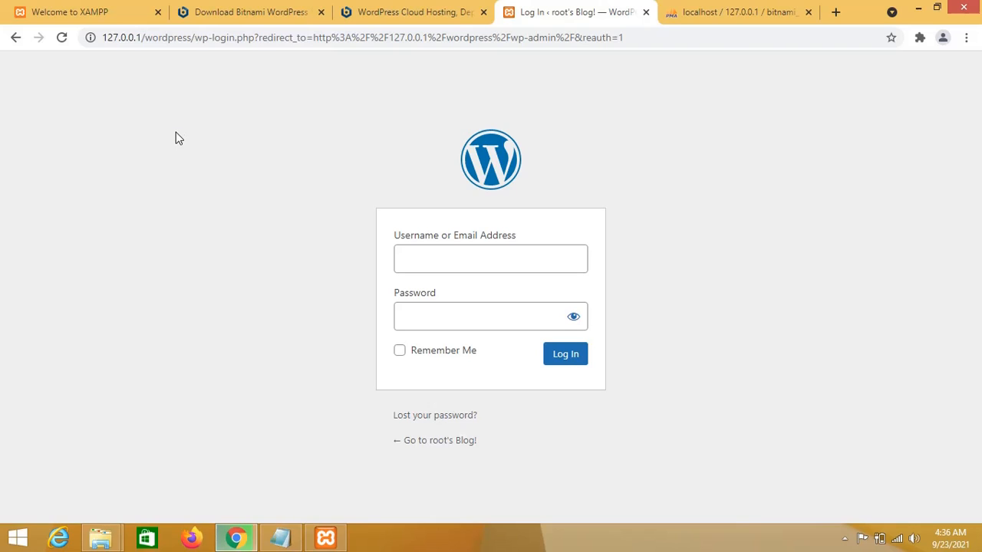
left_click(437, 258)
left_click(352, 266)
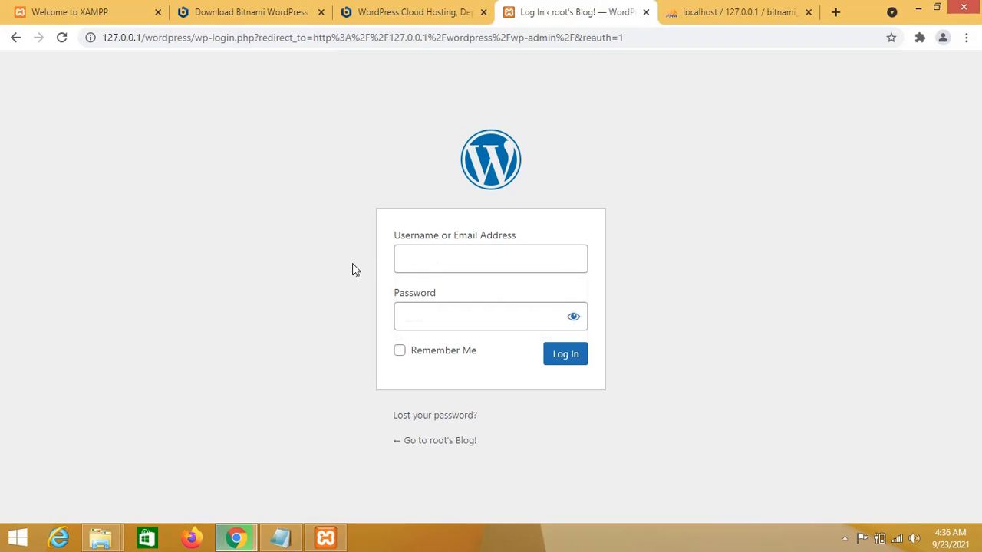
left_click(436, 258)
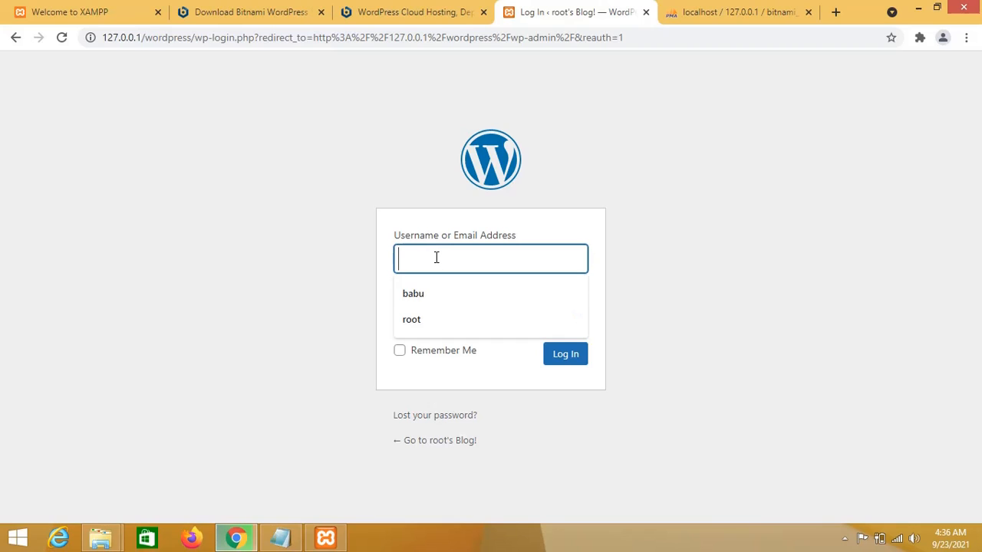
left_click(428, 319)
left_click(422, 311)
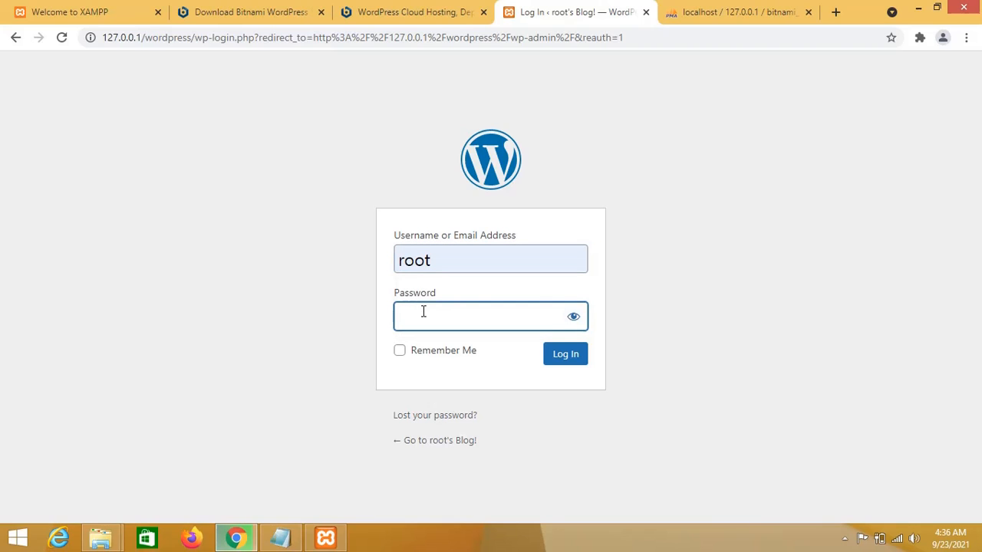
type("••••••")
left_click(258, 338)
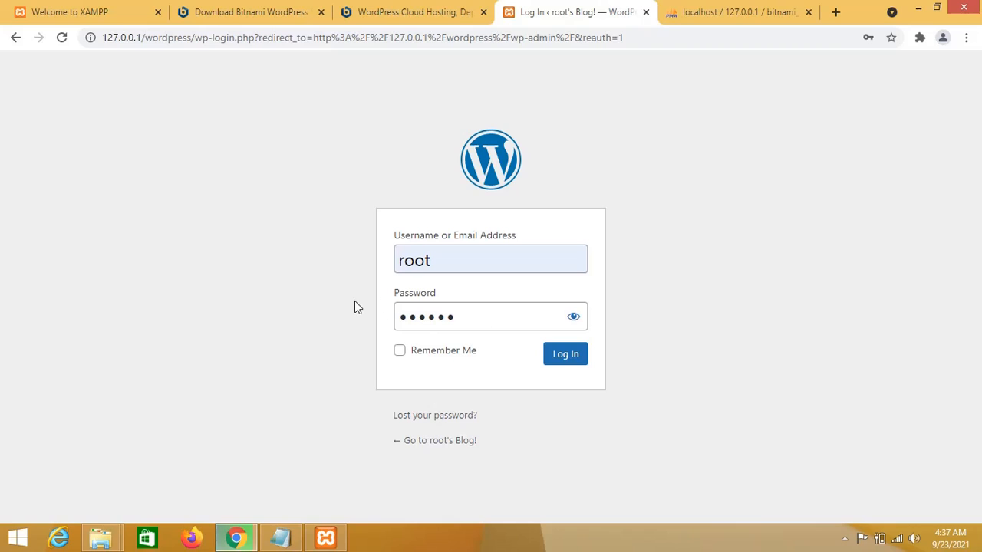
left_click(564, 360)
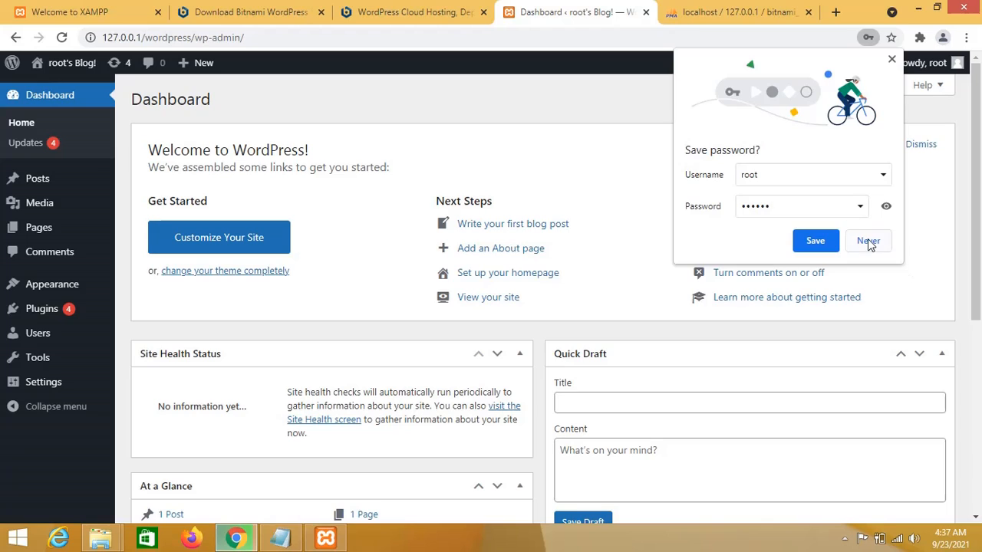
Decline Chrome's save-password offer and scroll through the Dashboard's widgets.
left_click(835, 244)
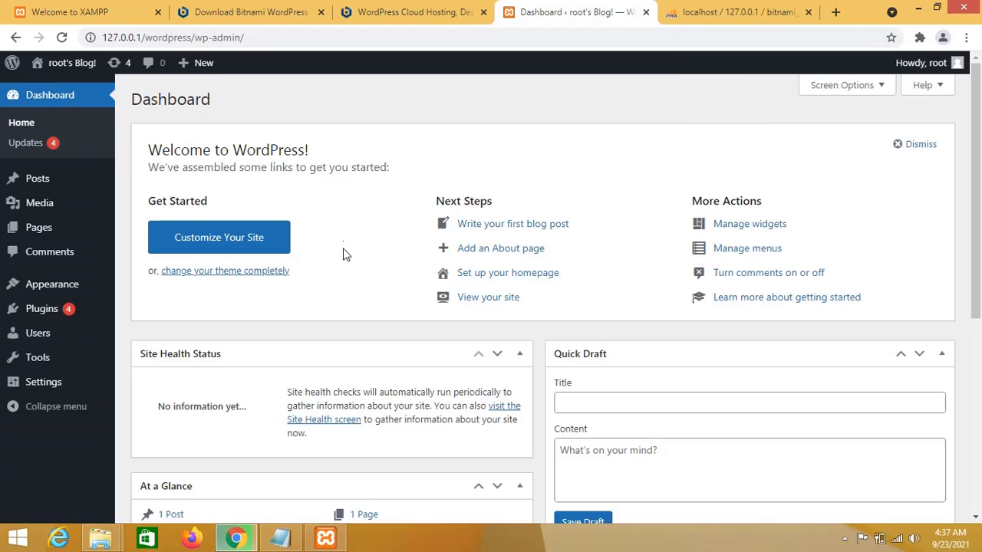
scroll(356, 263, "down", 4)
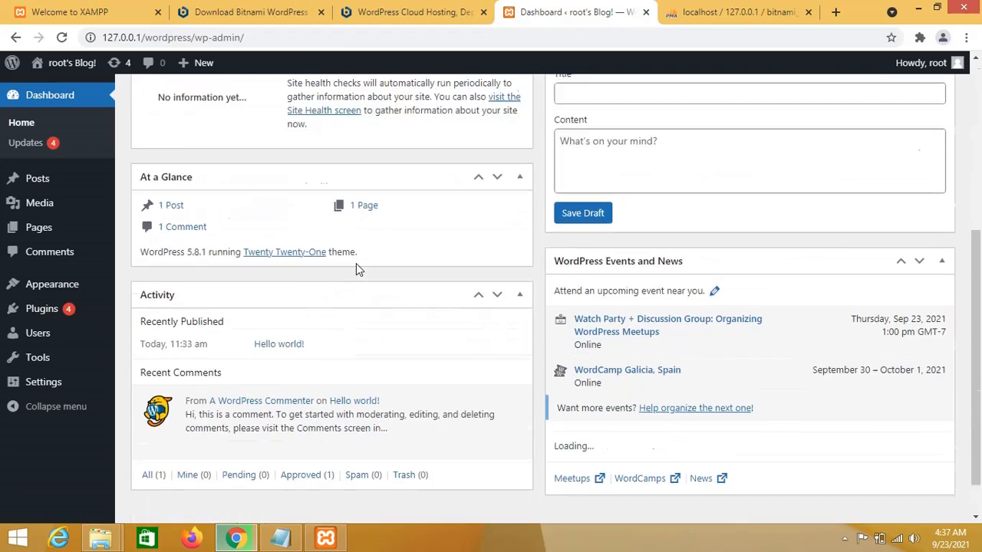
scroll(356, 263, "up", 4)
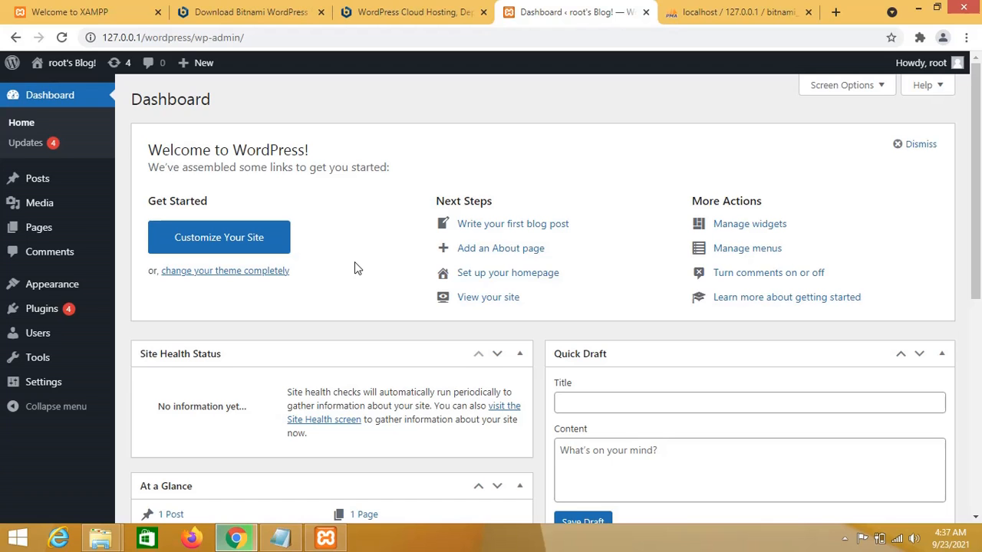
scroll(349, 283, "down", 4)
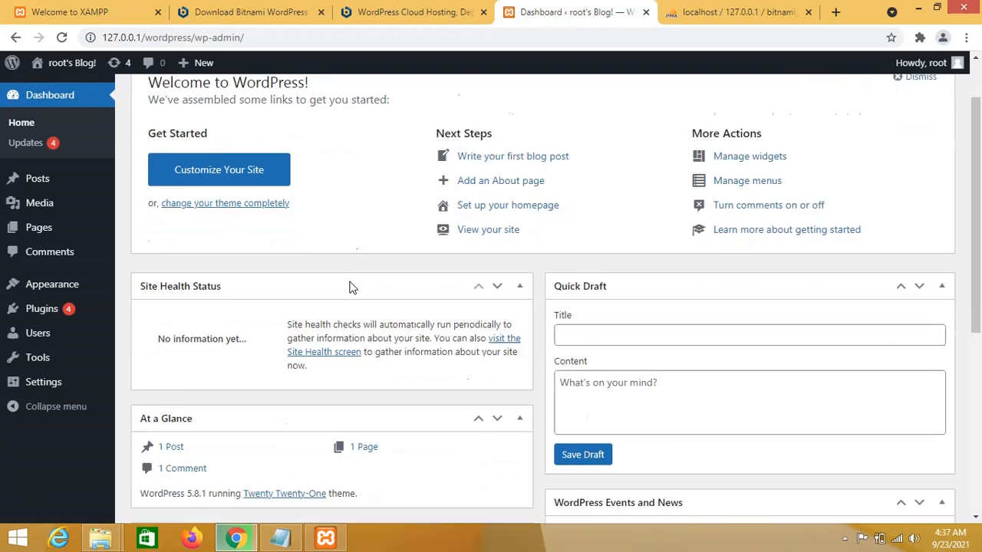
scroll(349, 280, "up", 4)
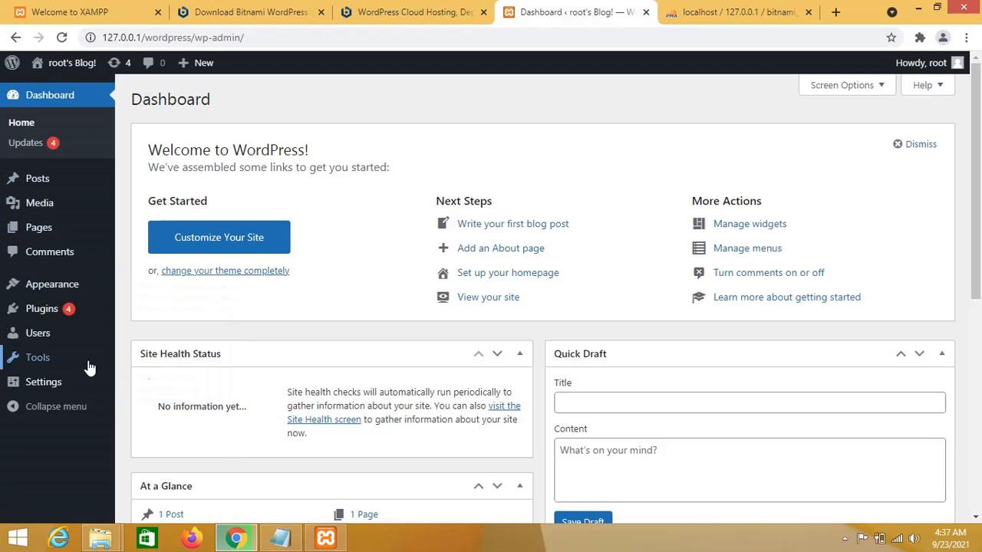
mouse_move(68, 311)
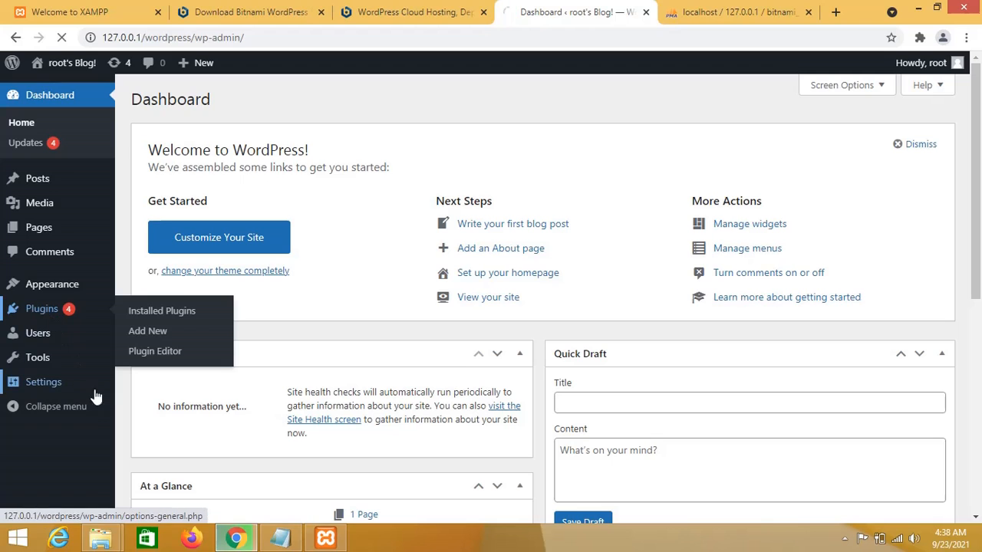
View the Plugins page, then the Themes page showing Twenty Twenty-One active among 3 themes.
left_click(55, 313)
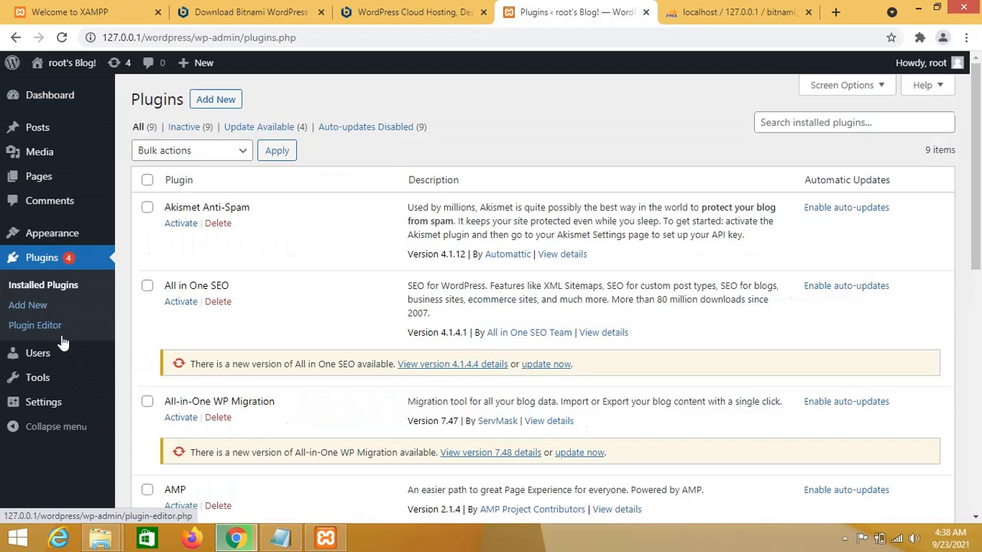
left_click(62, 234)
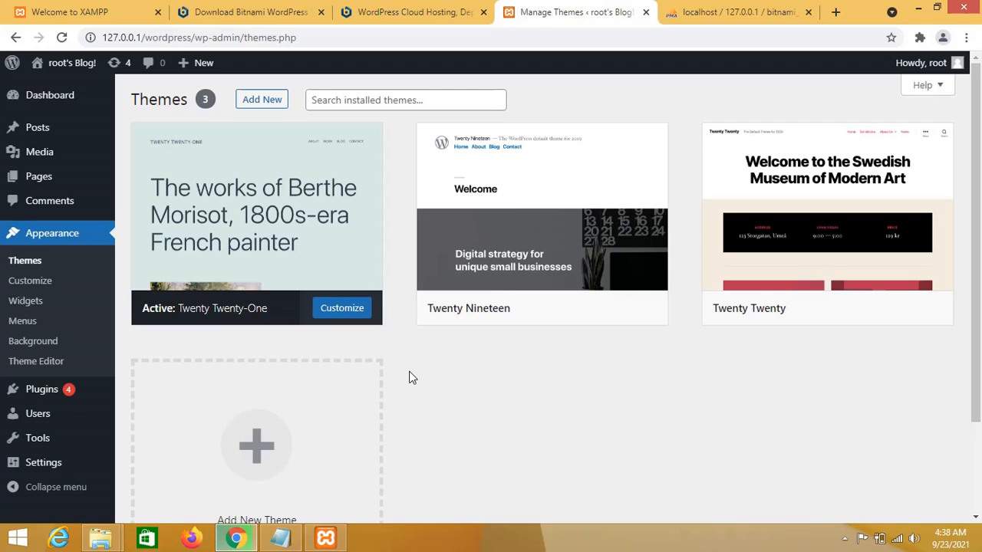
scroll(413, 408, "down", 1)
scroll(413, 407, "up", 1)
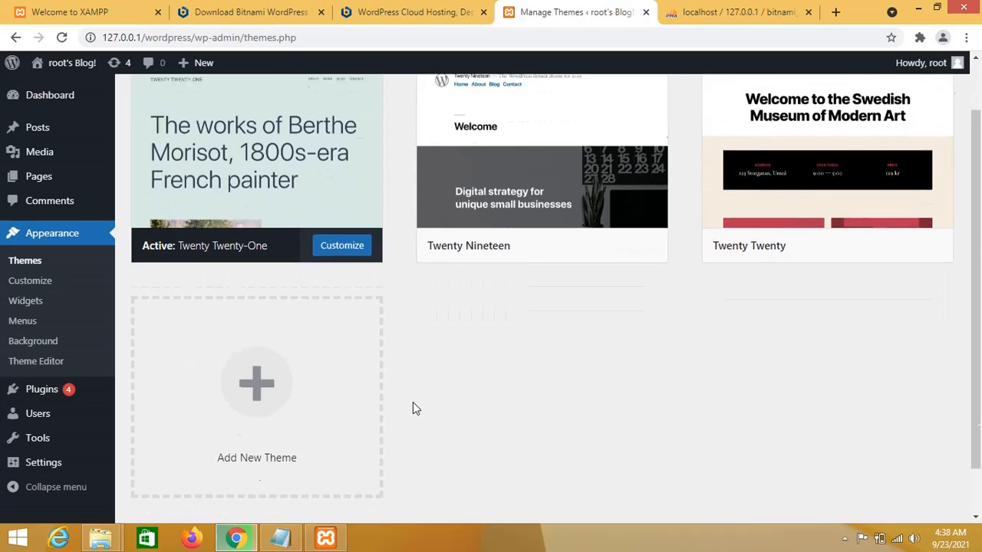